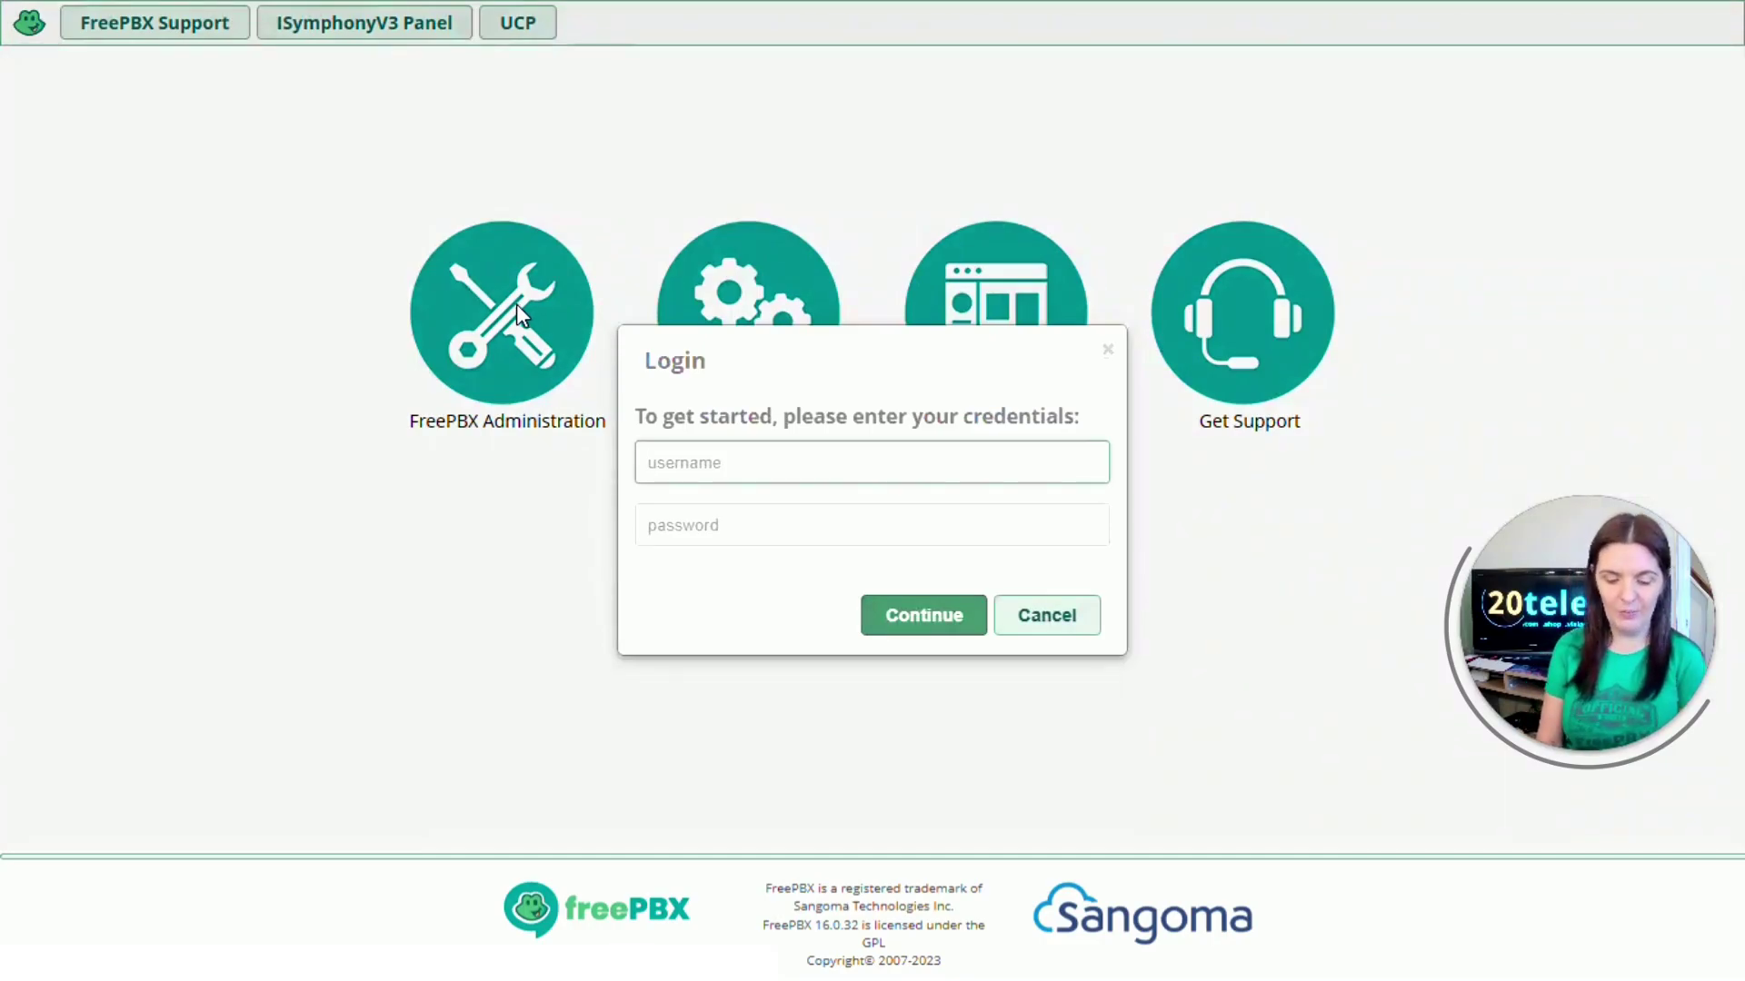
# Step: Log in as administrator and start a new ring group from Applications > Ring Groups
pyautogui.press('Tab')
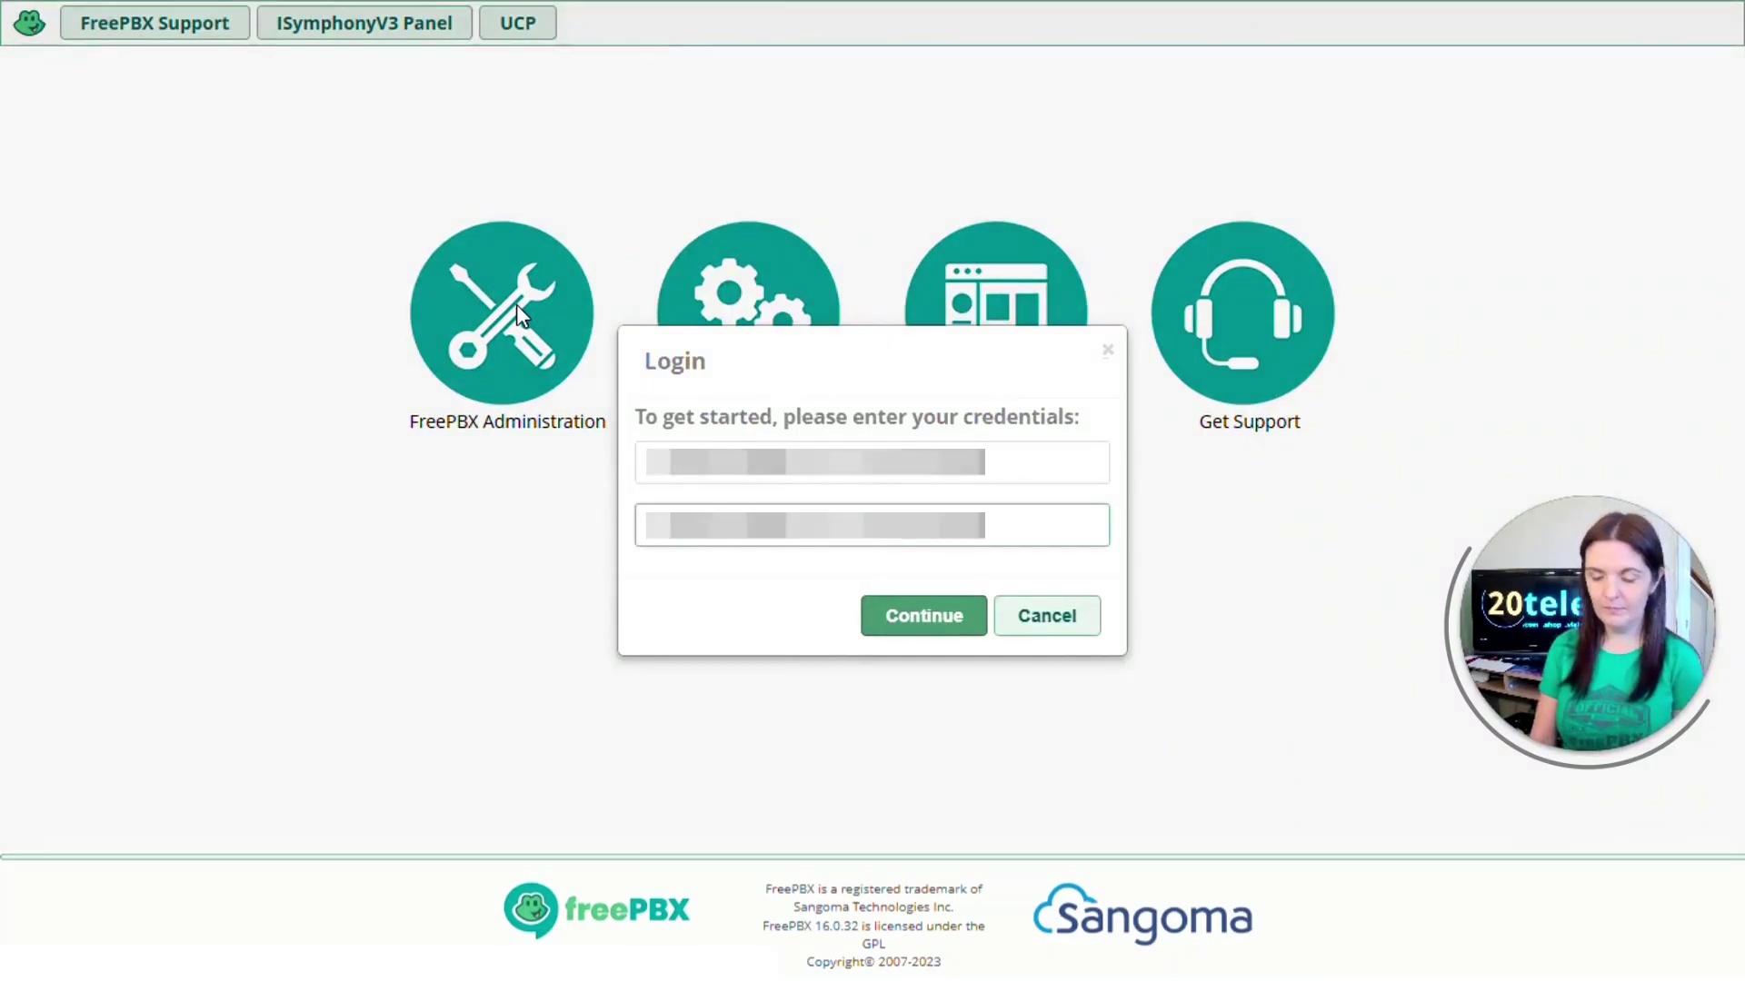
pyautogui.press('Return')
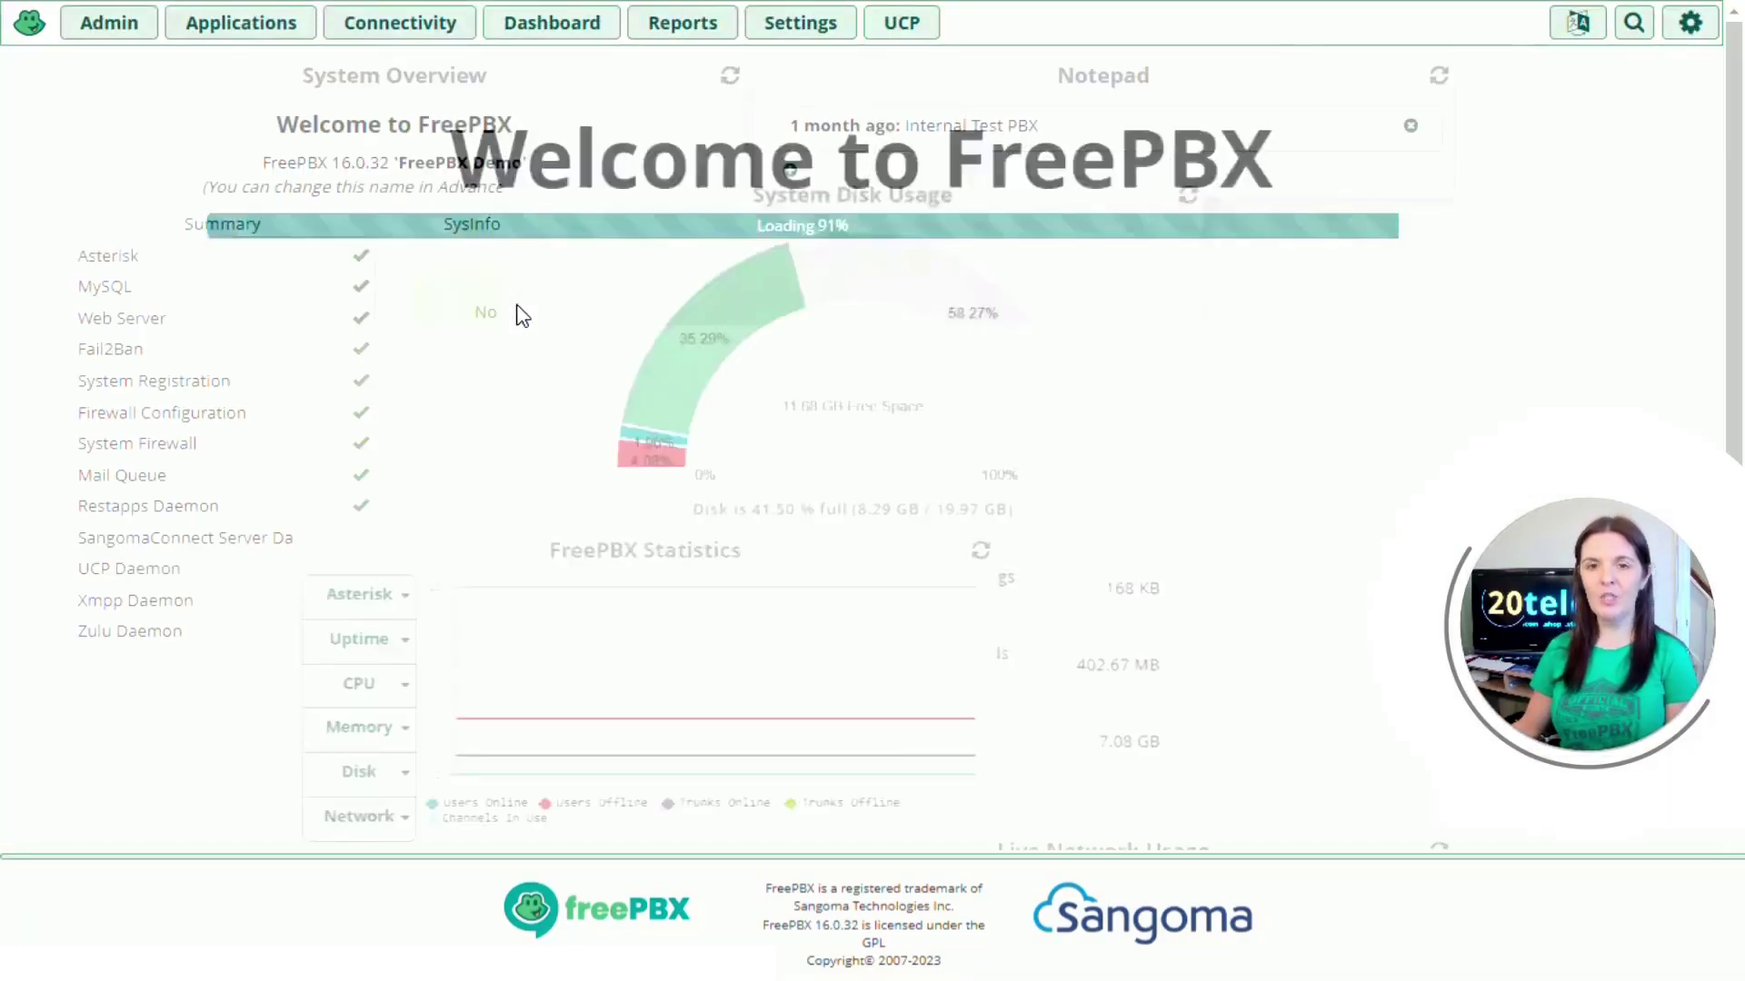
pyautogui.click(241, 23)
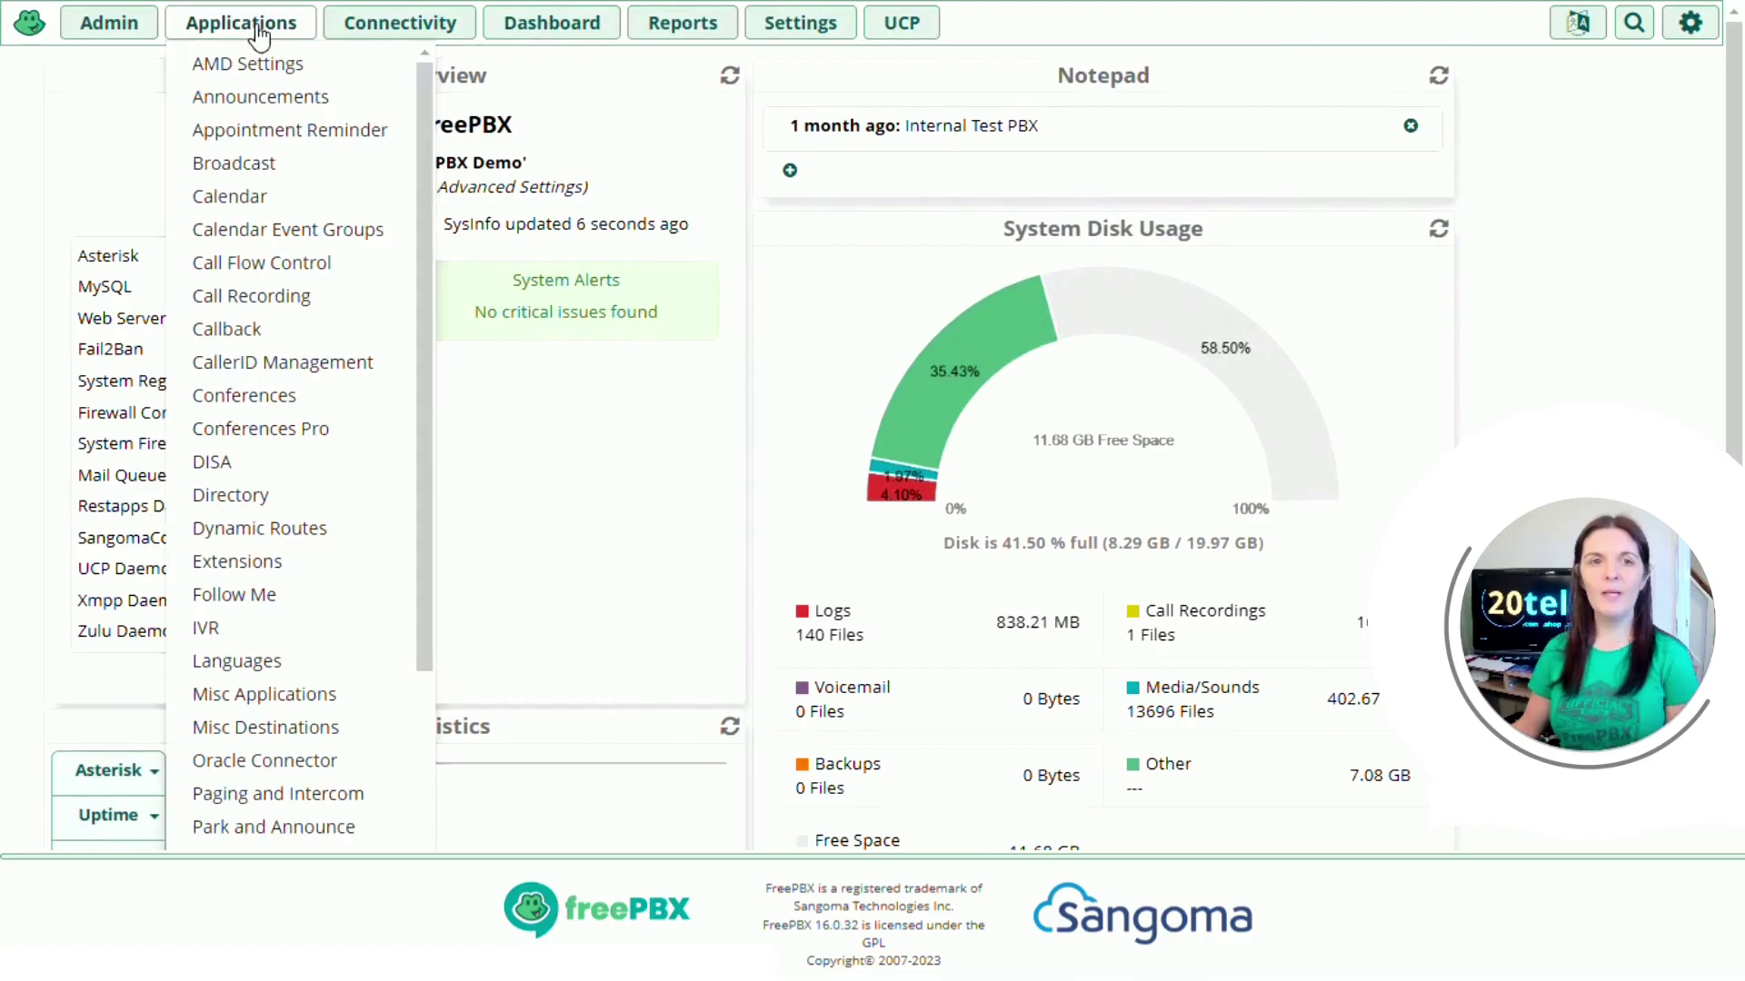
pyautogui.scroll(-4, 263, 217)
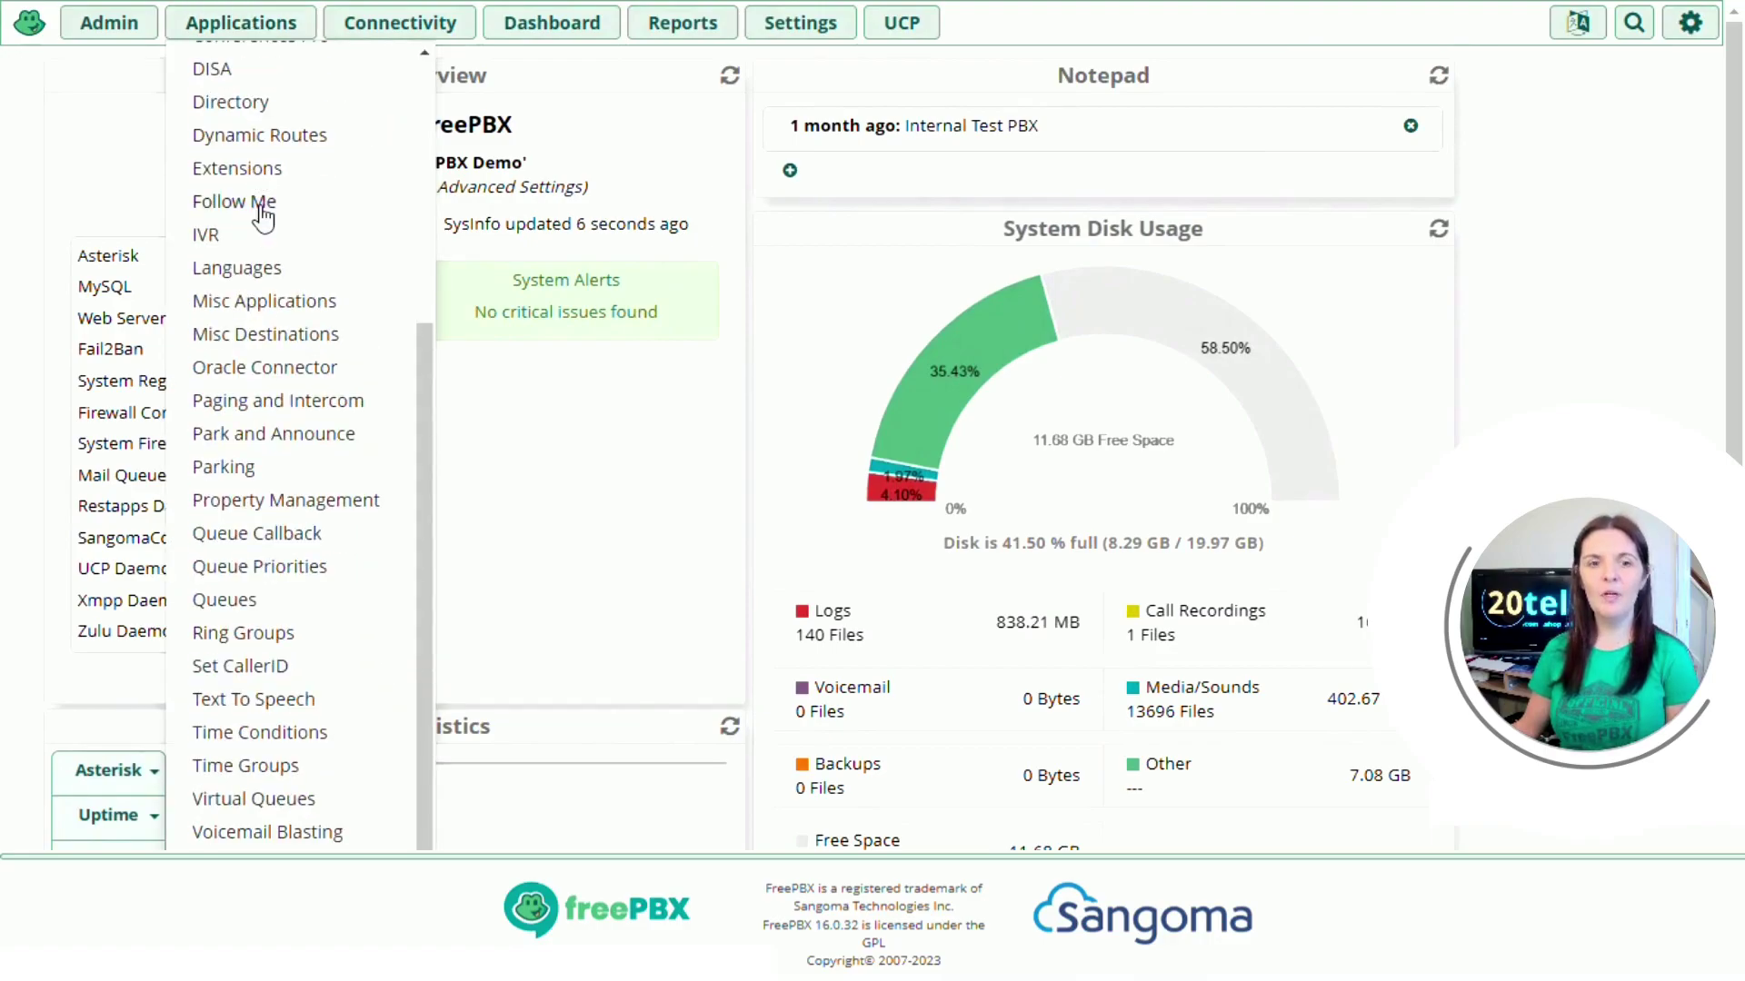
pyautogui.click(291, 636)
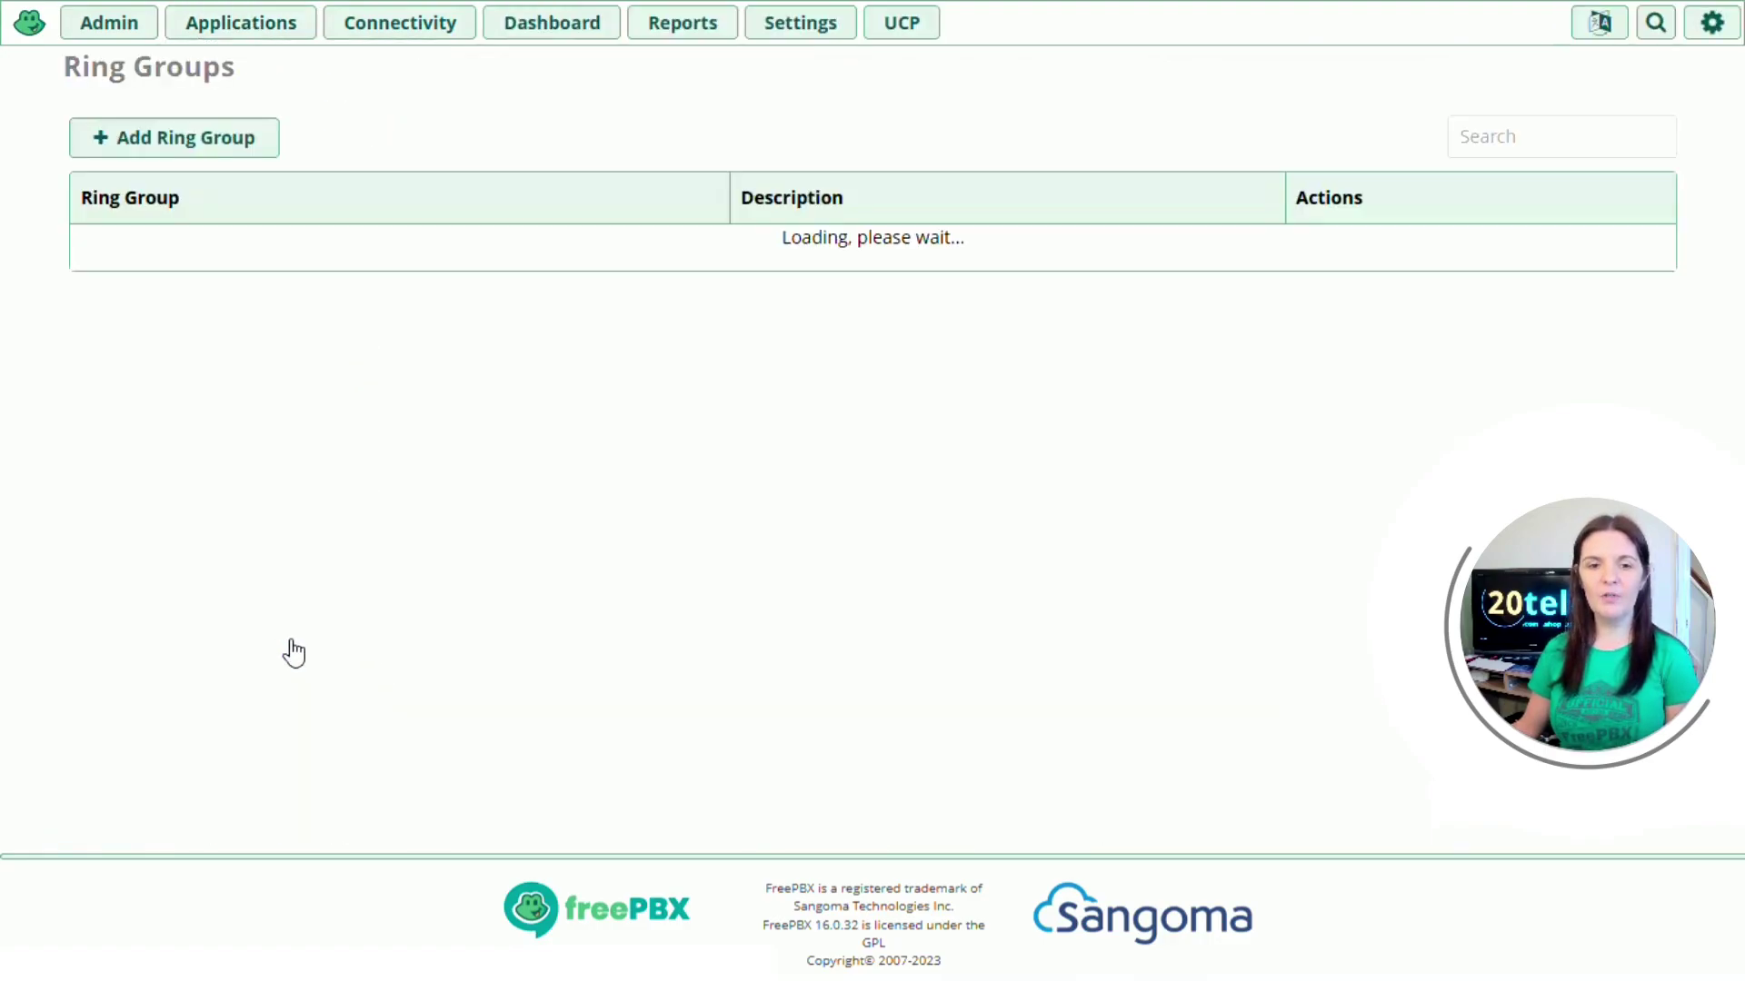
pyautogui.click(177, 145)
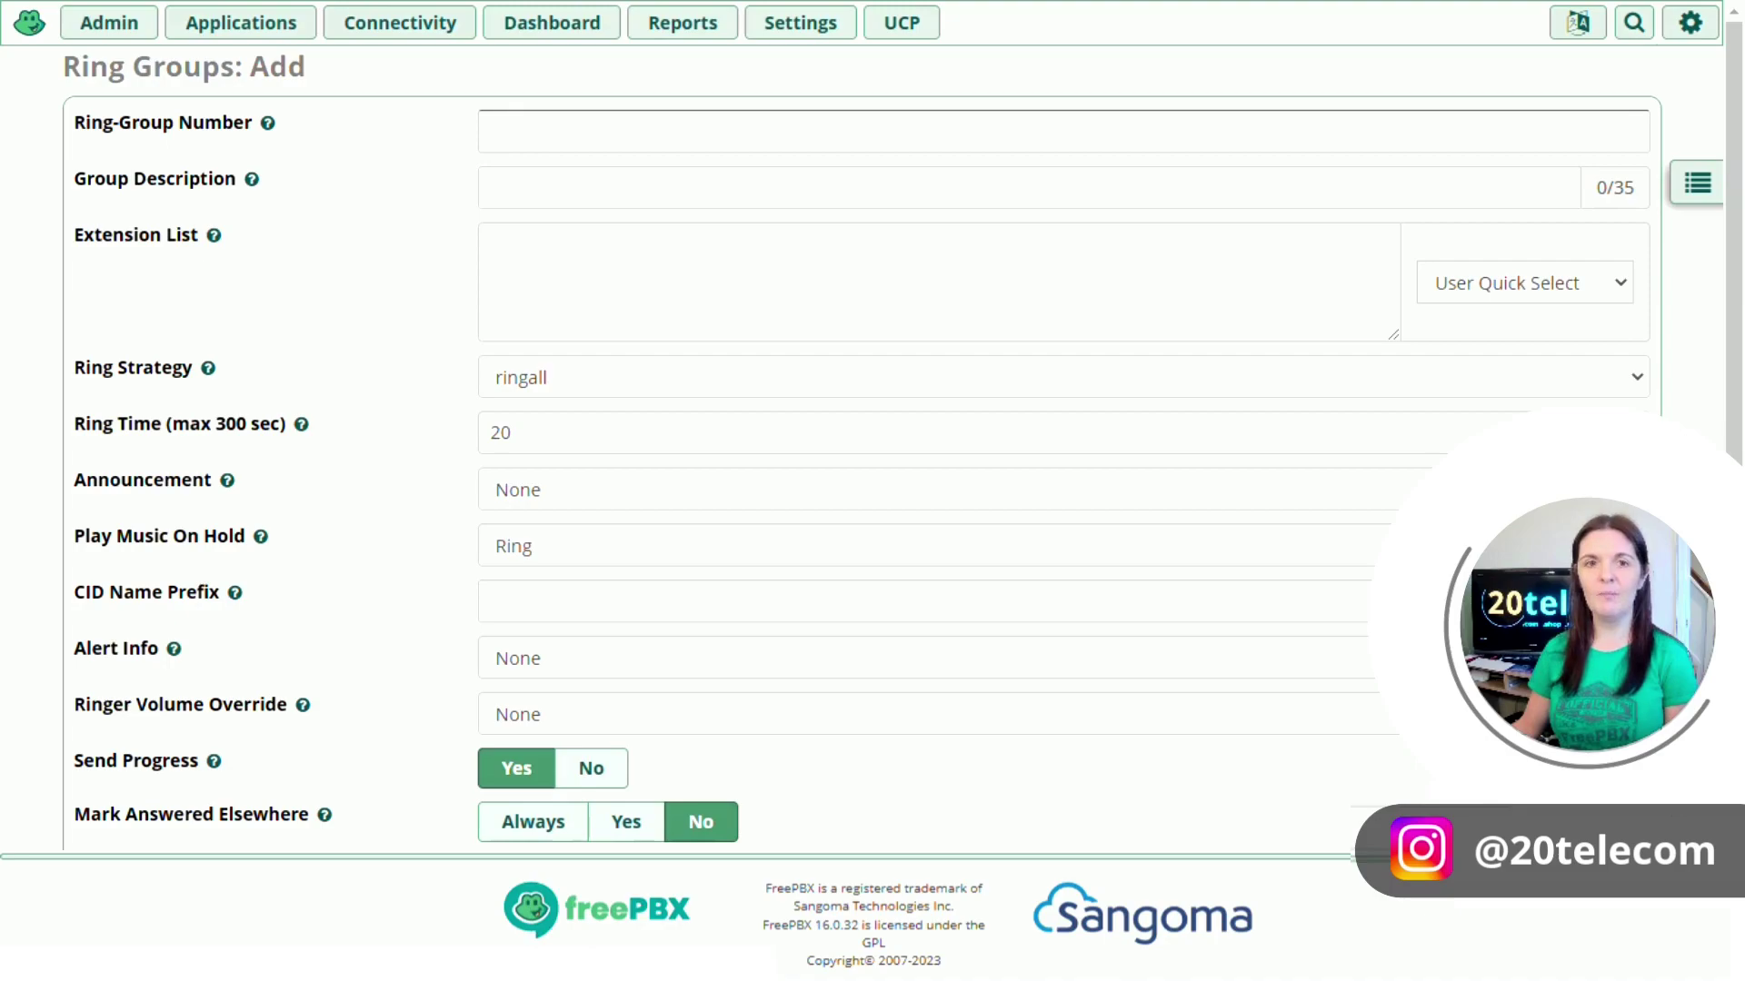
# Step: Set the ring group number to 321 and the description to 'Test'
pyautogui.click(223, 147)
pyautogui.write('321')
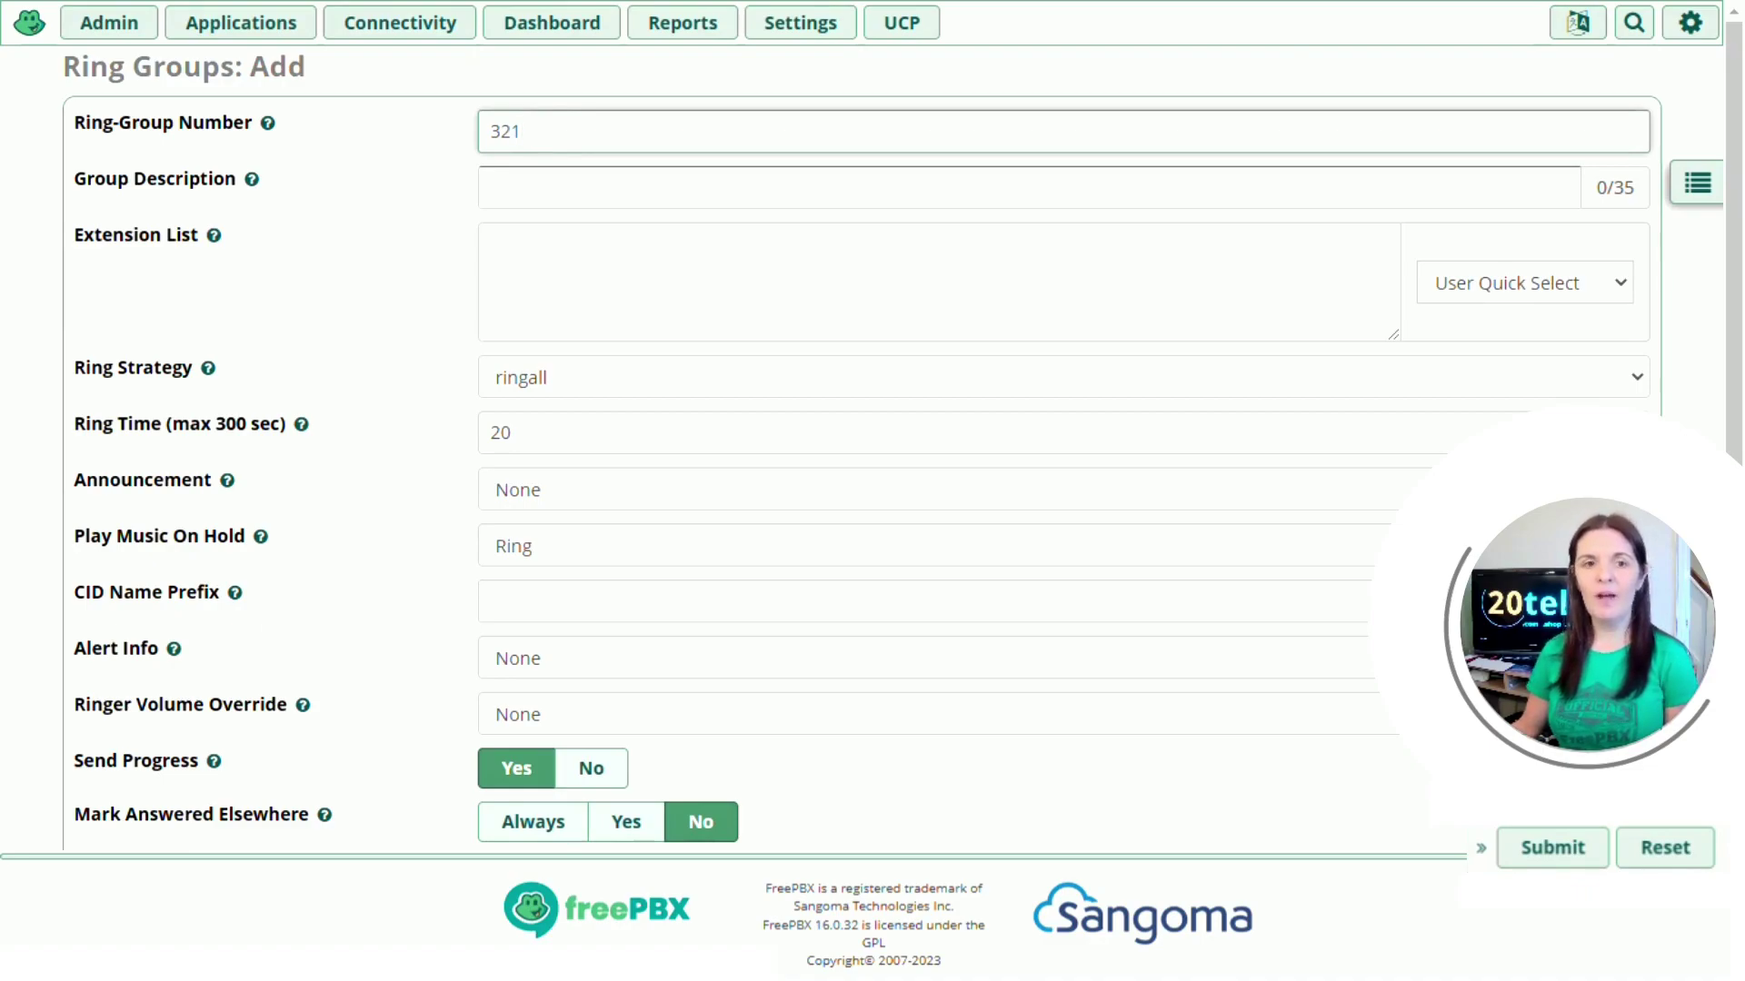
pyautogui.click(495, 187)
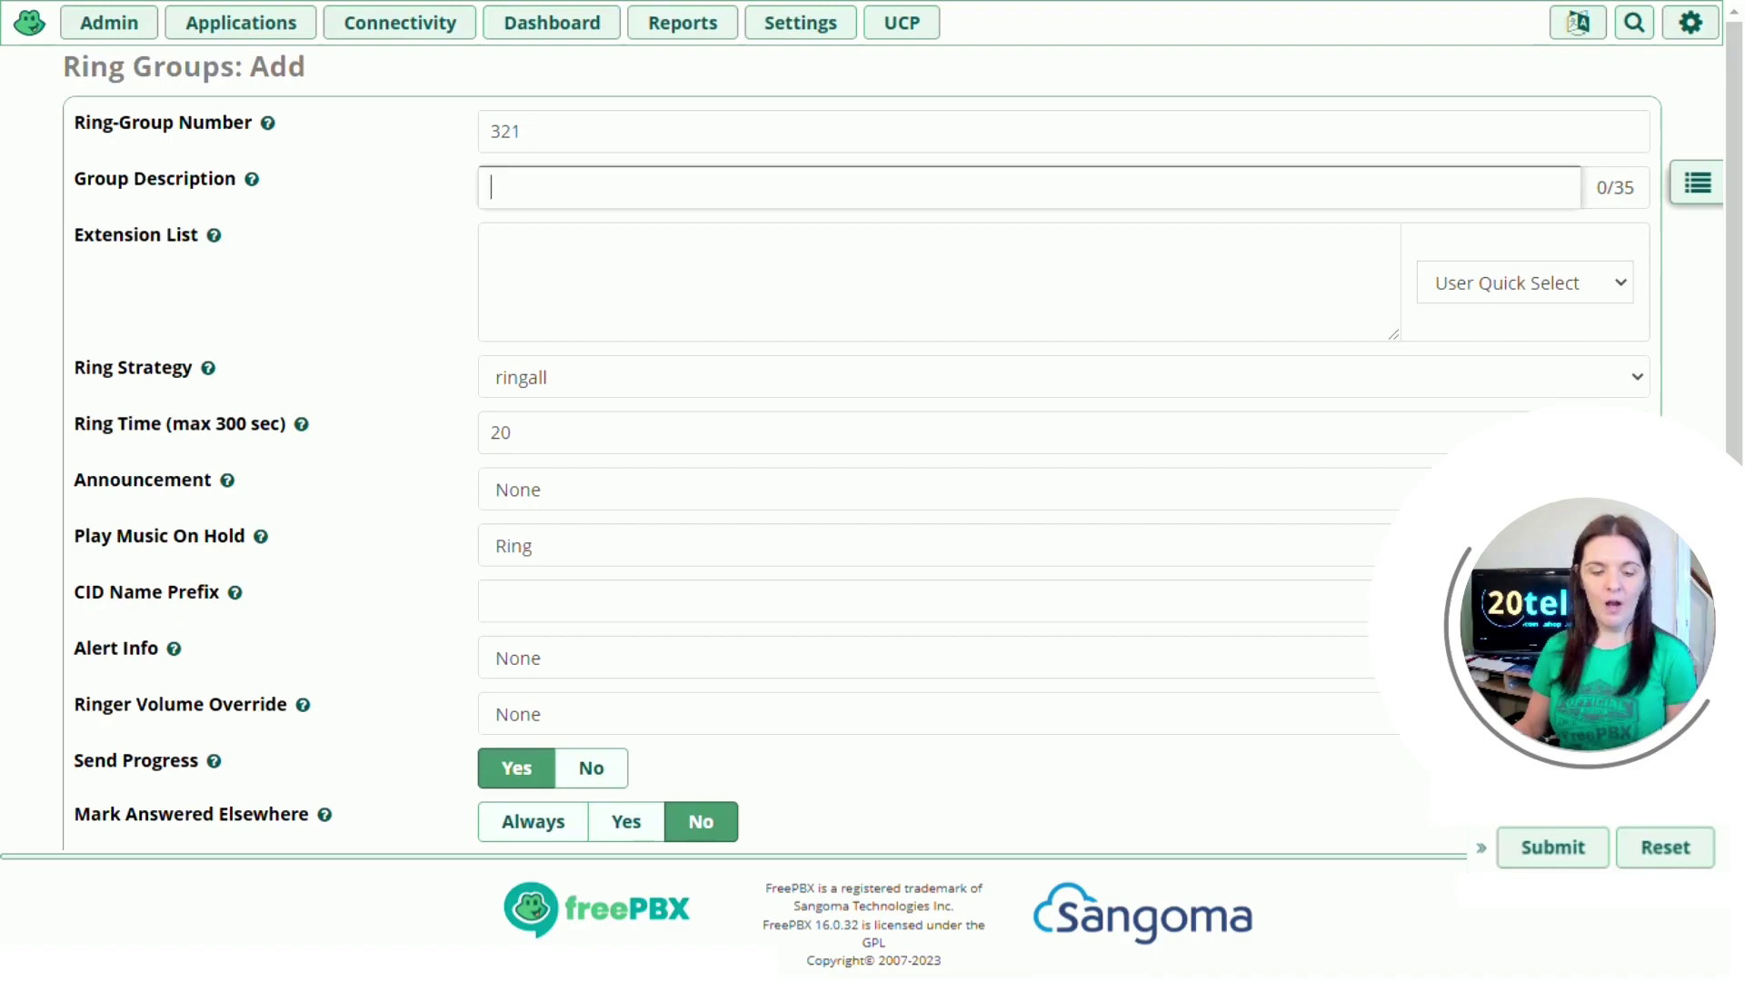
pyautogui.write('Test')
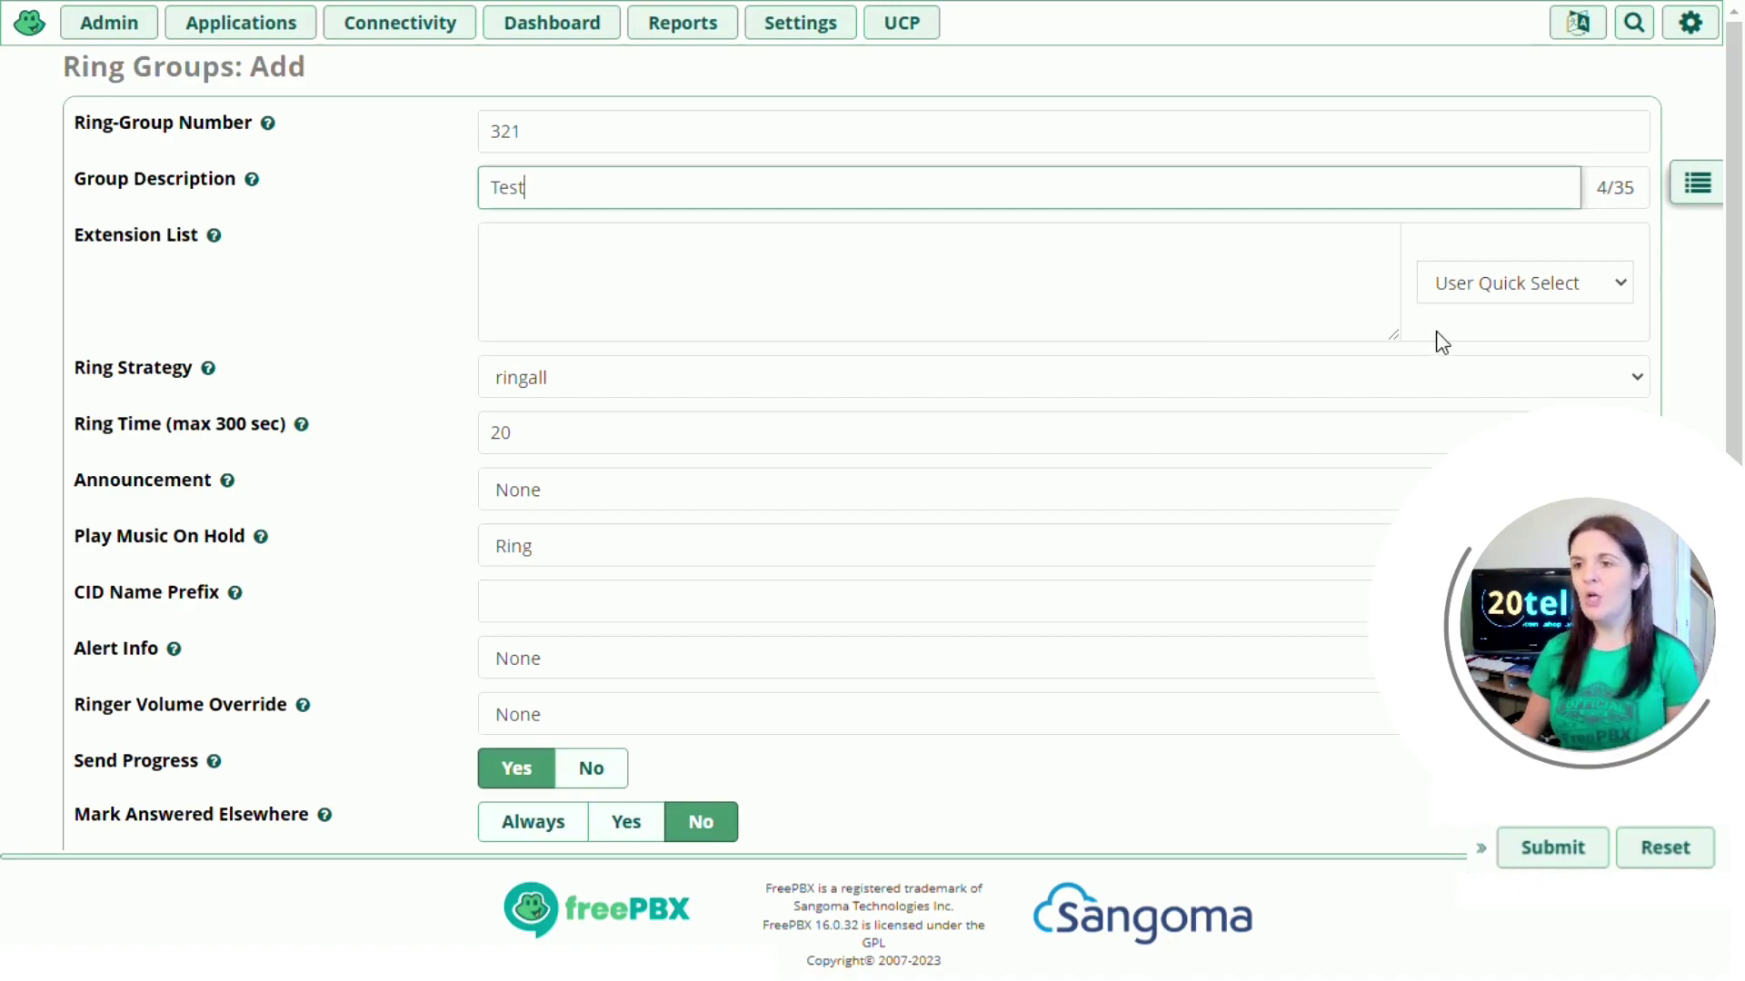
# Step: Add extension 2001 and an external number ending in # to the extension list
pyautogui.click(1497, 292)
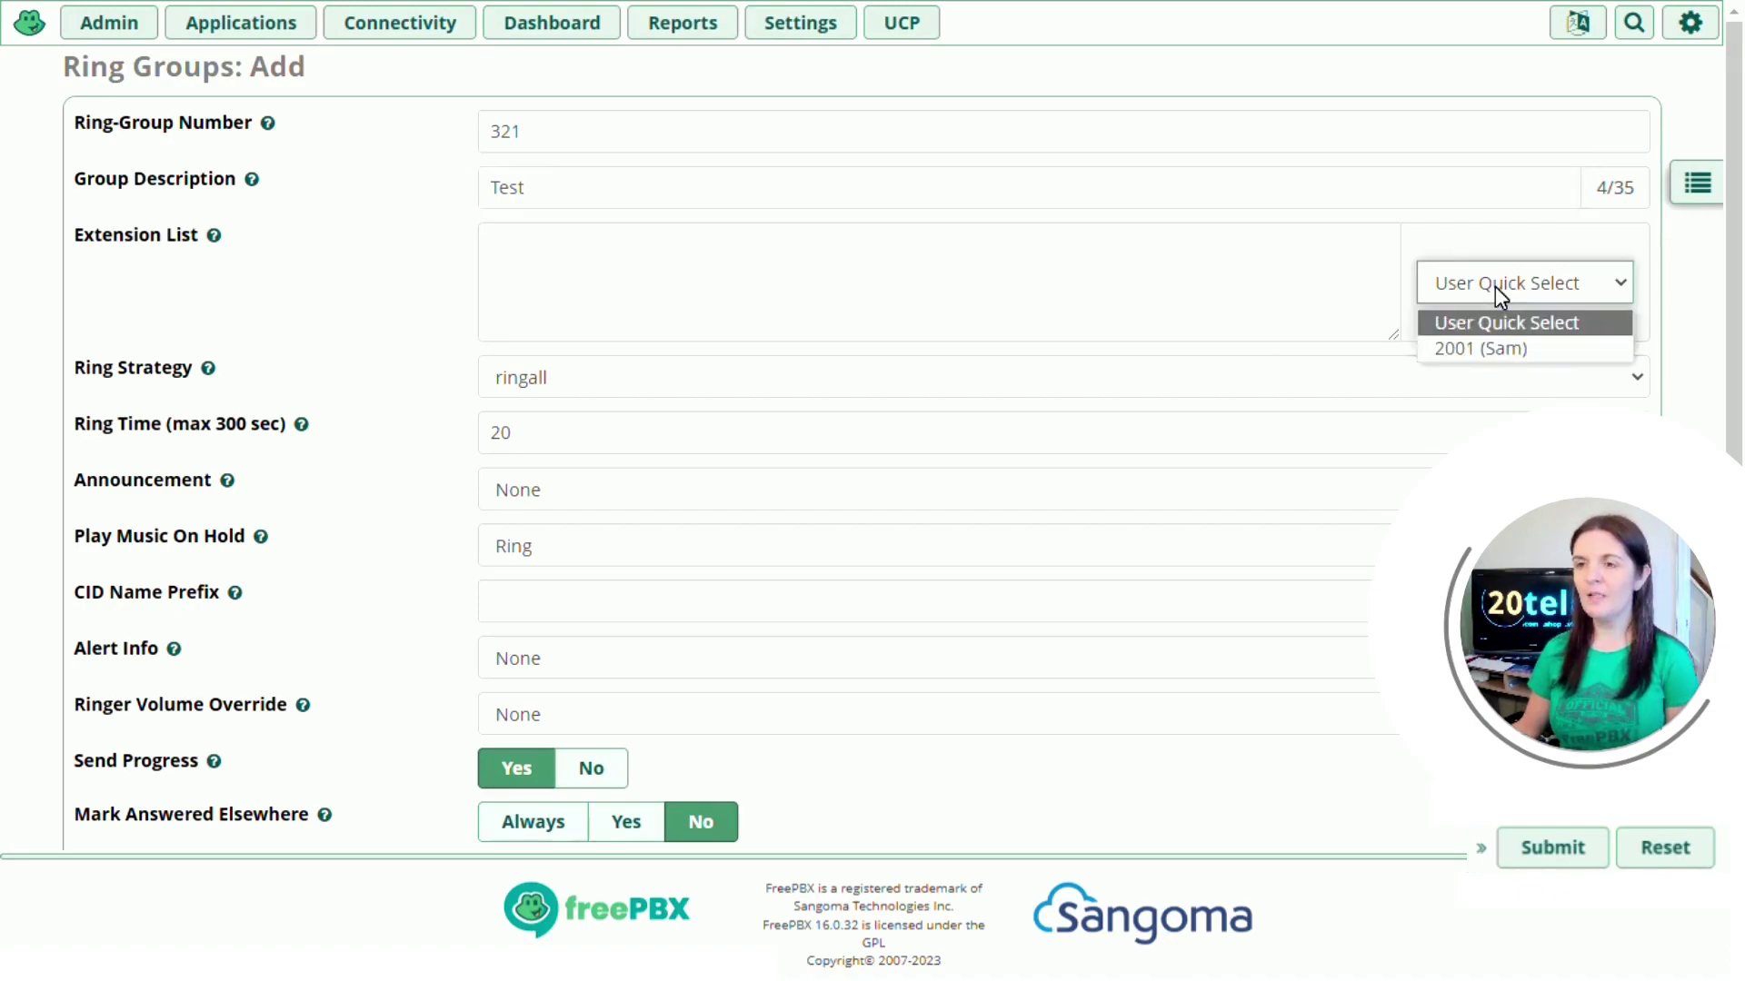
pyautogui.click(1505, 348)
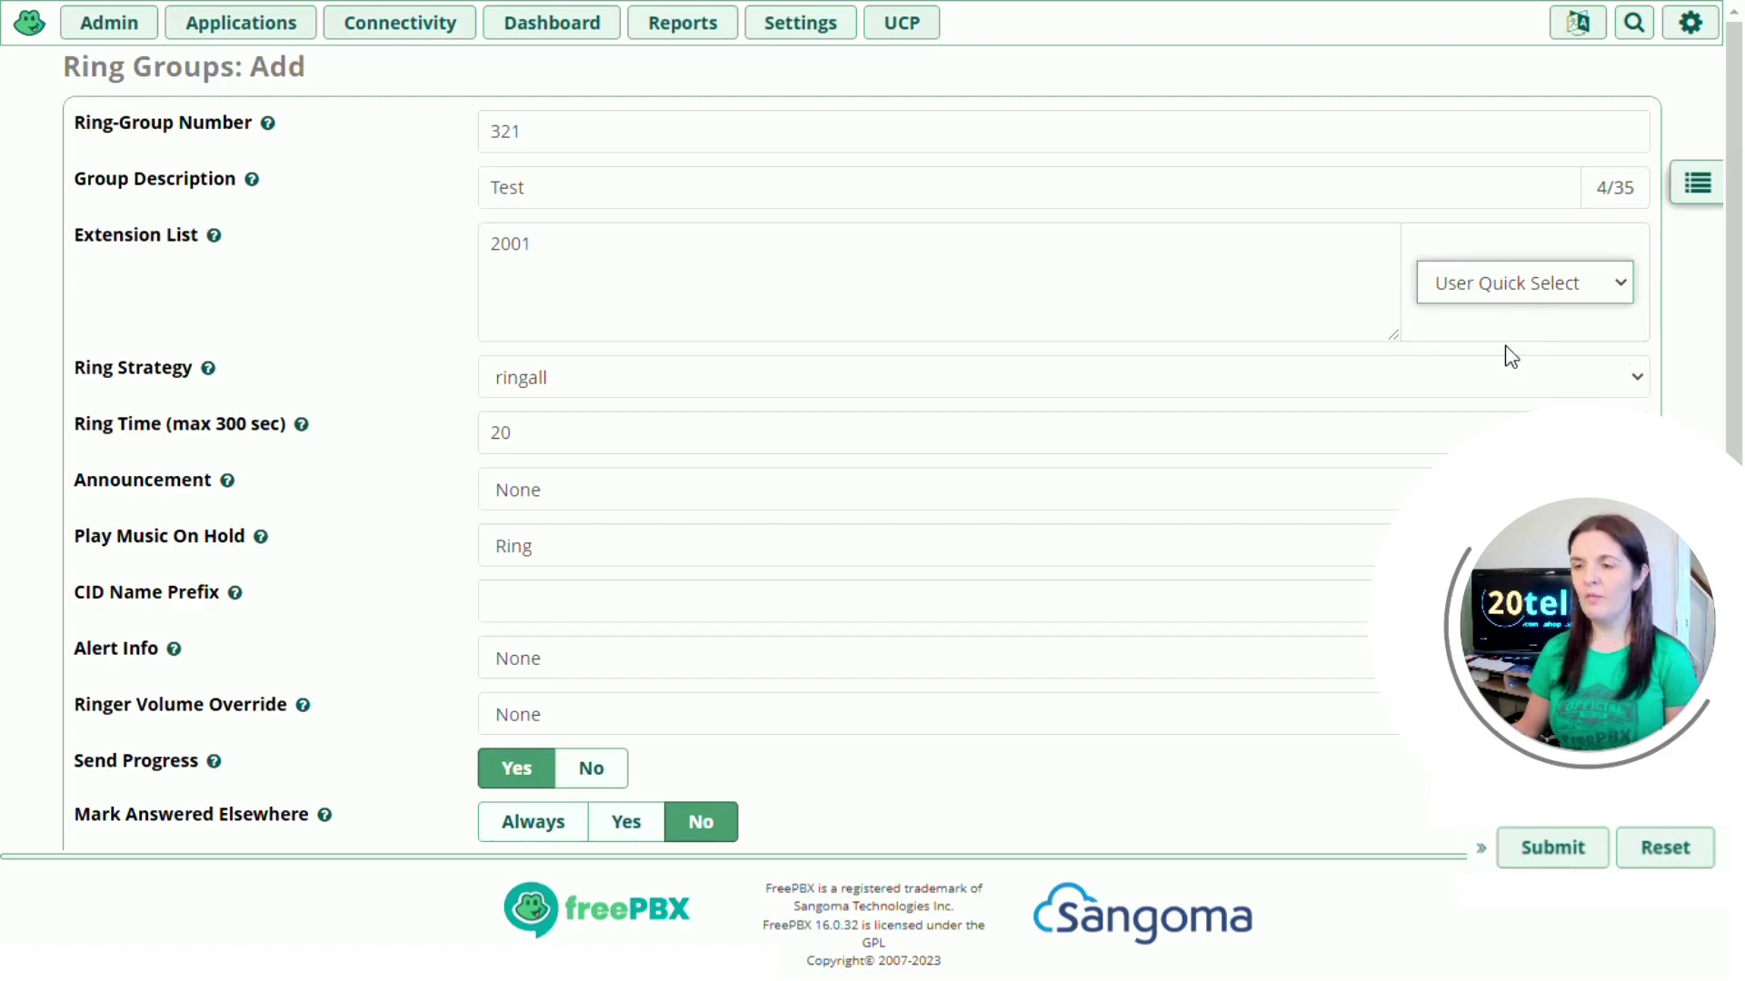
pyautogui.click(531, 244)
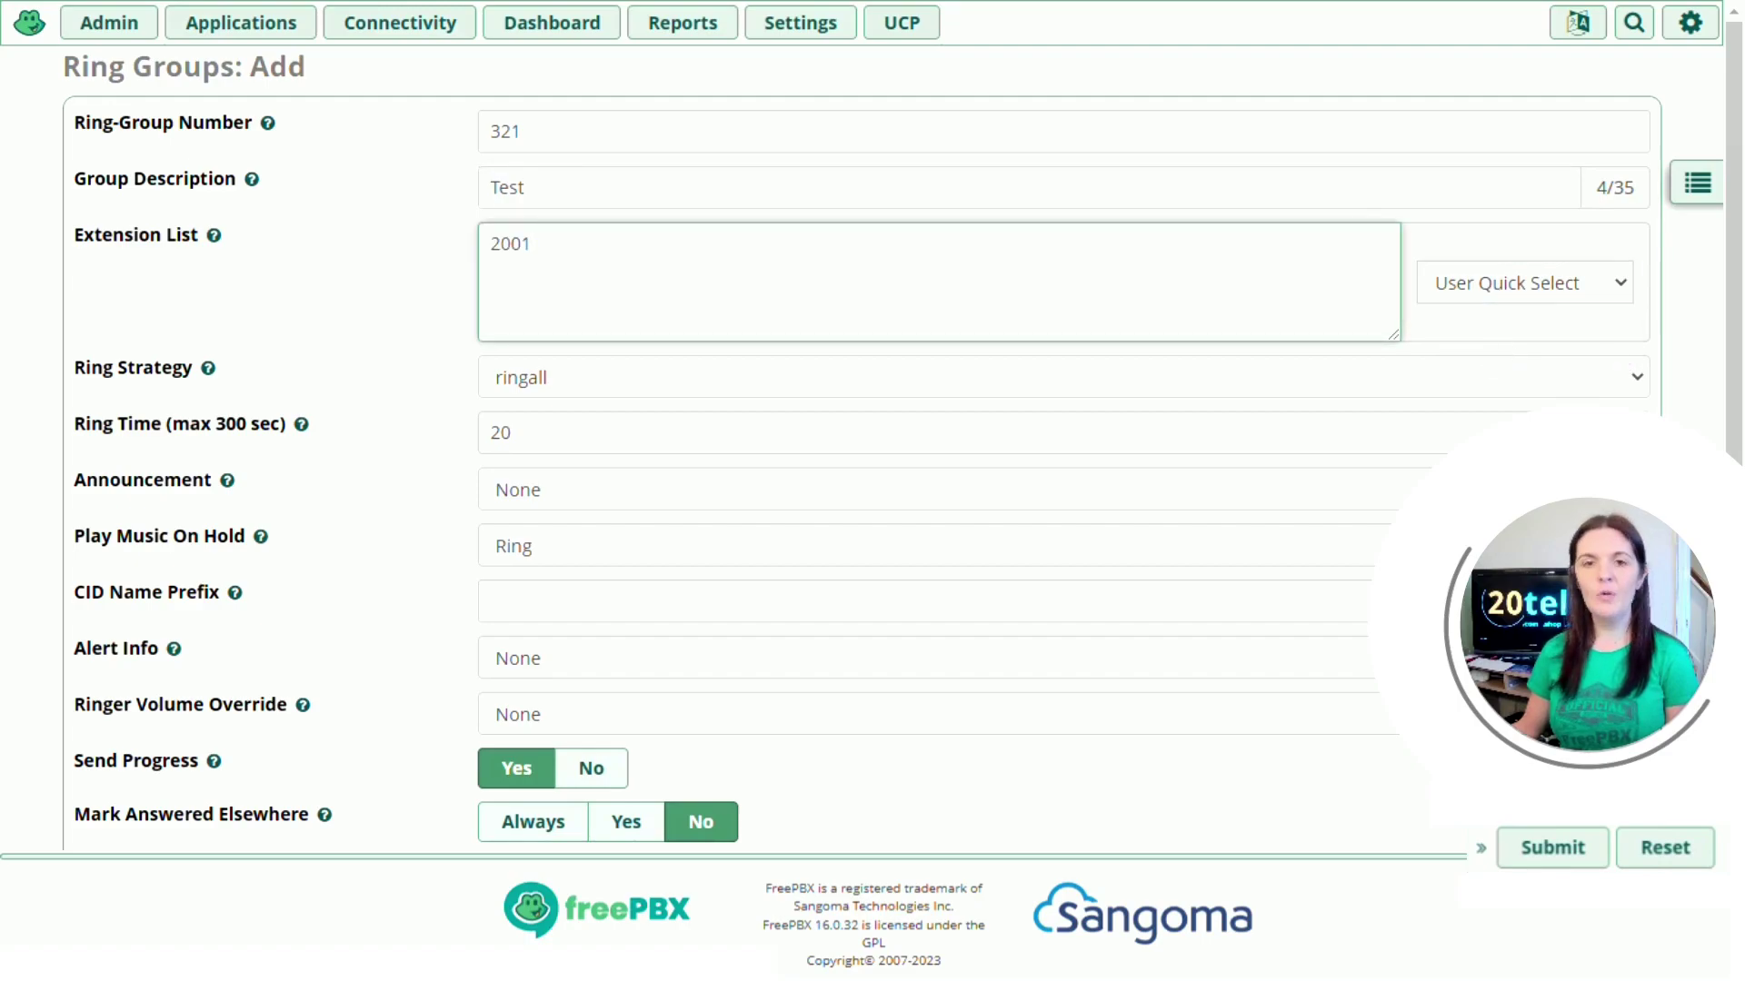
pyautogui.press('Return')
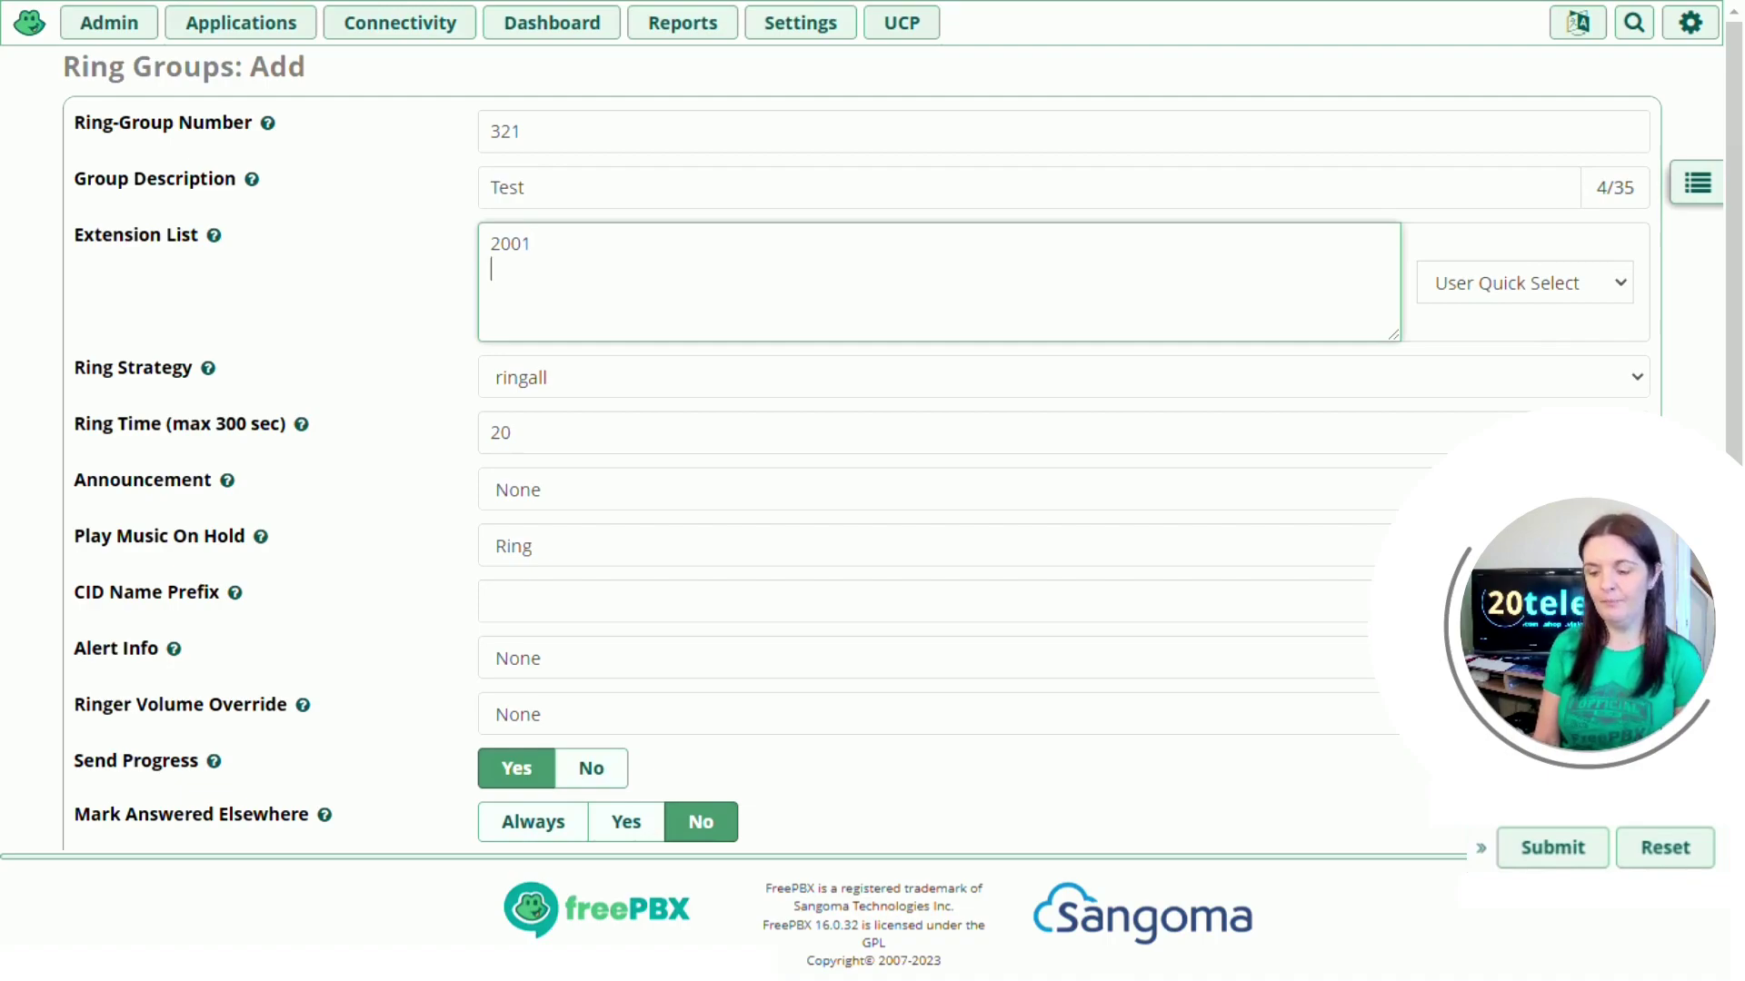
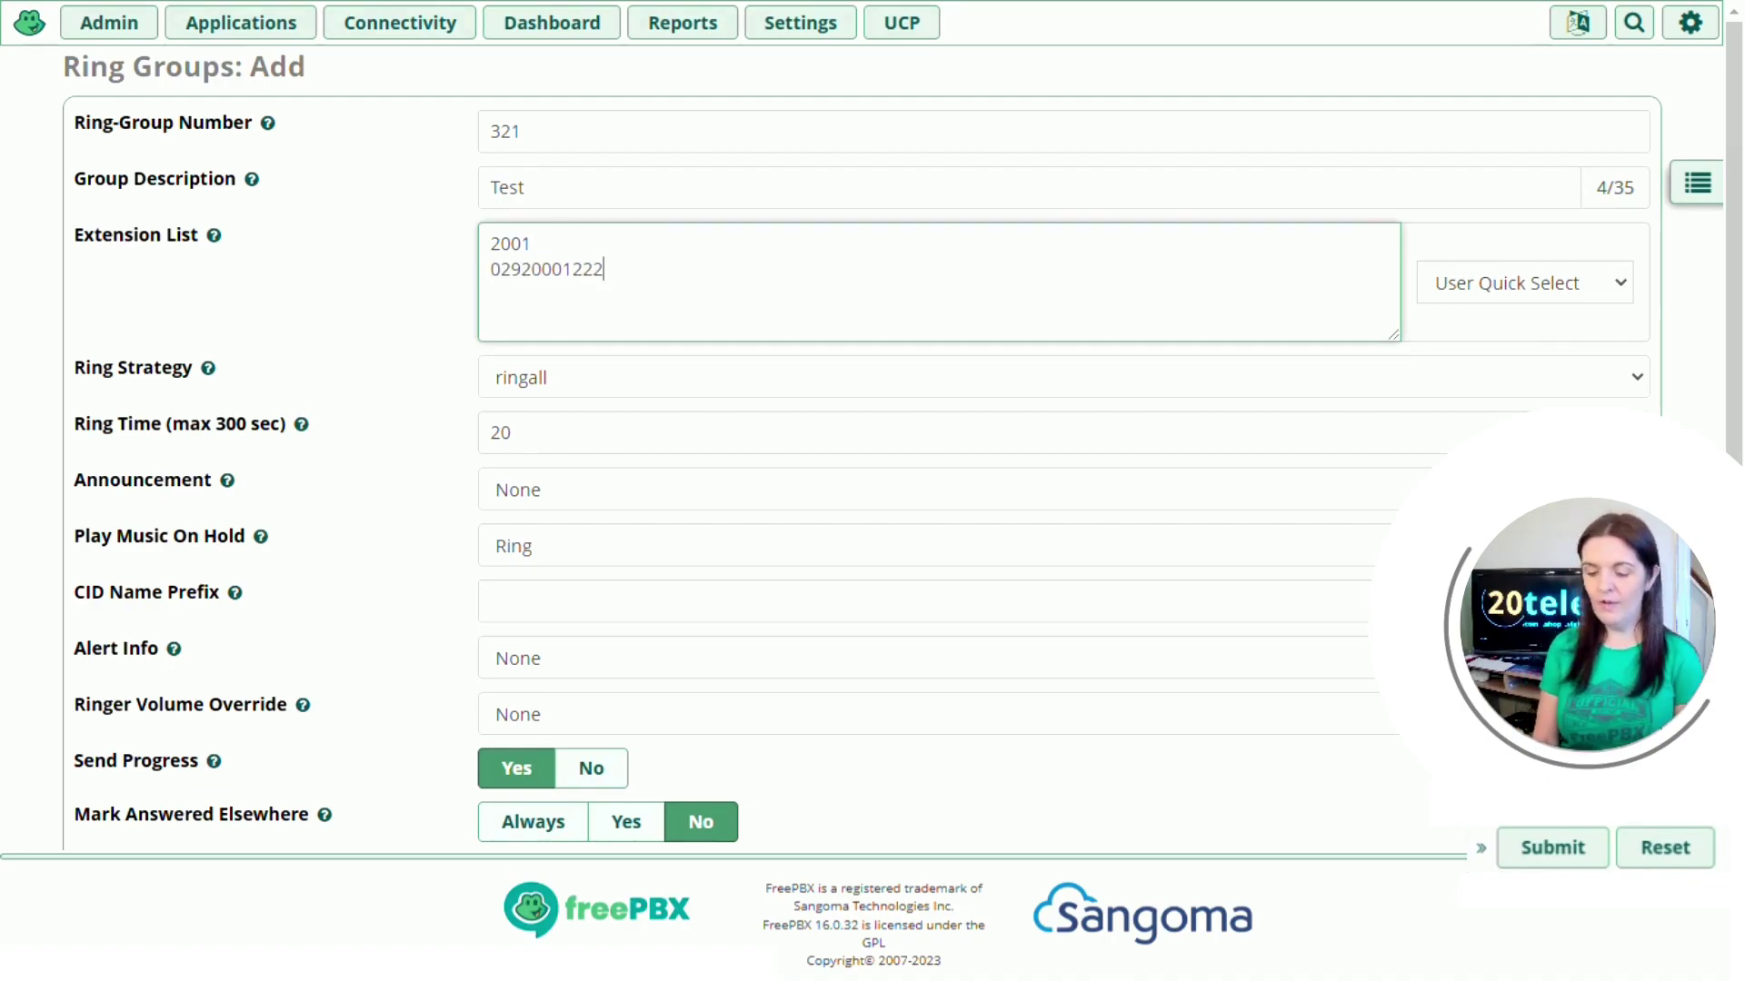
pyautogui.write('#')
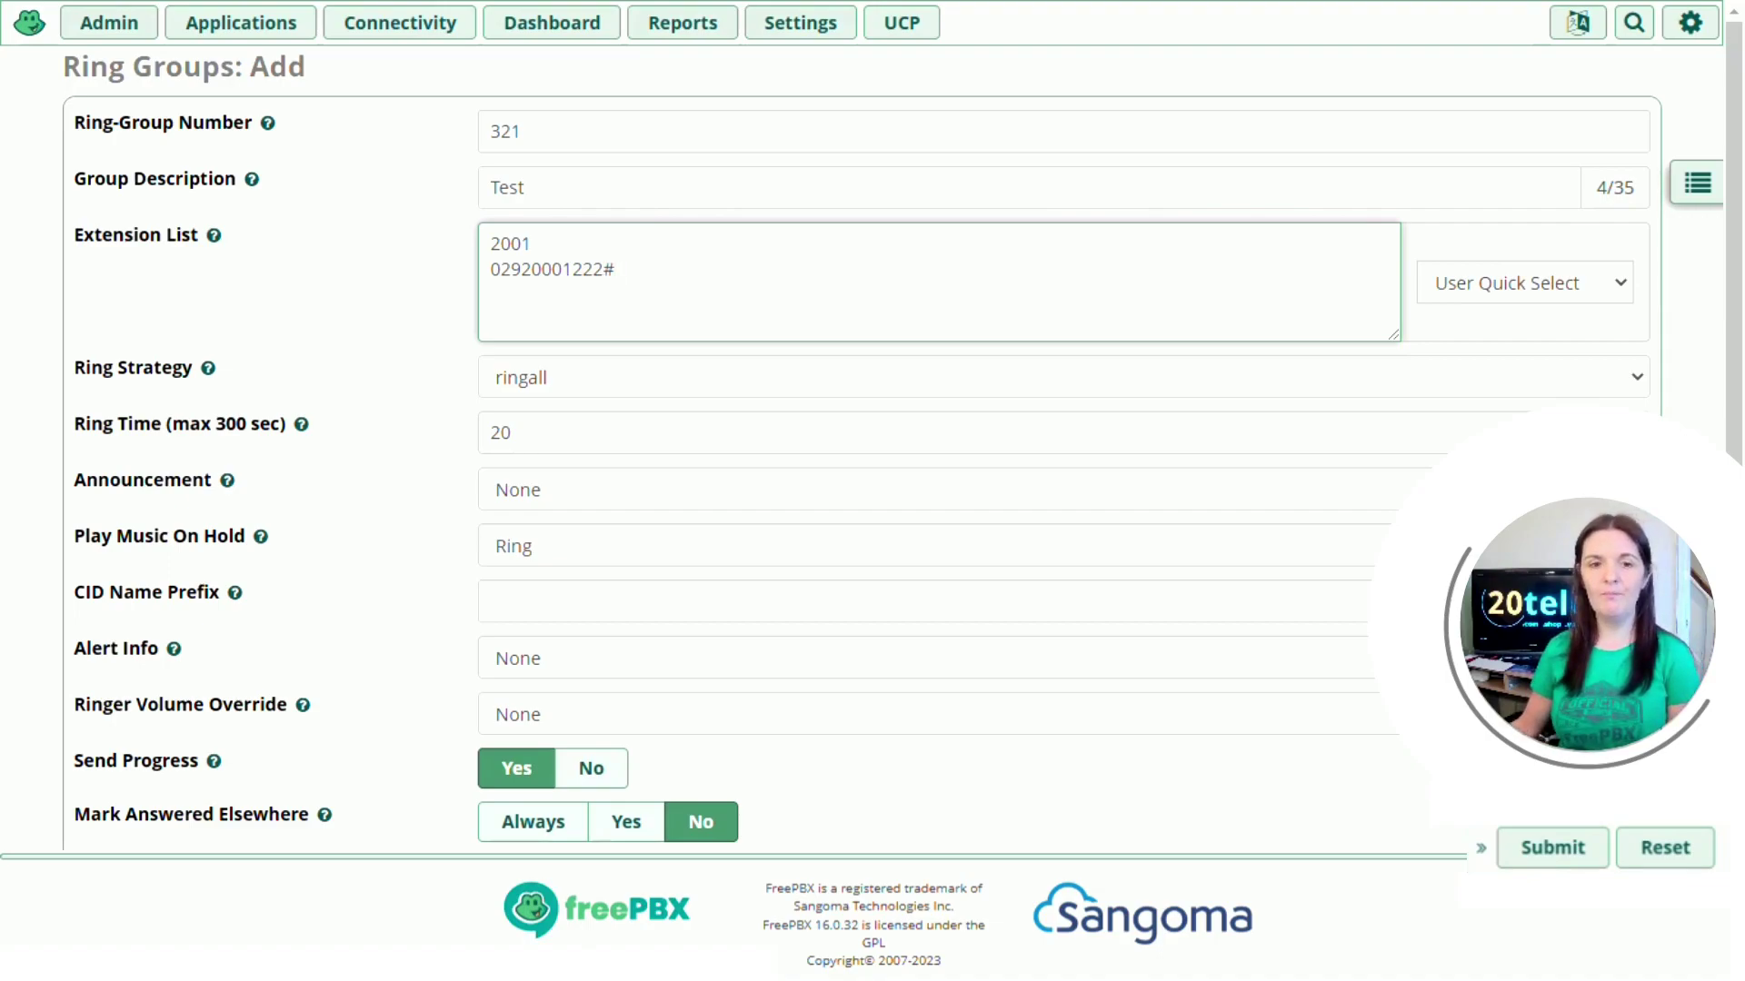
pyautogui.click(611, 382)
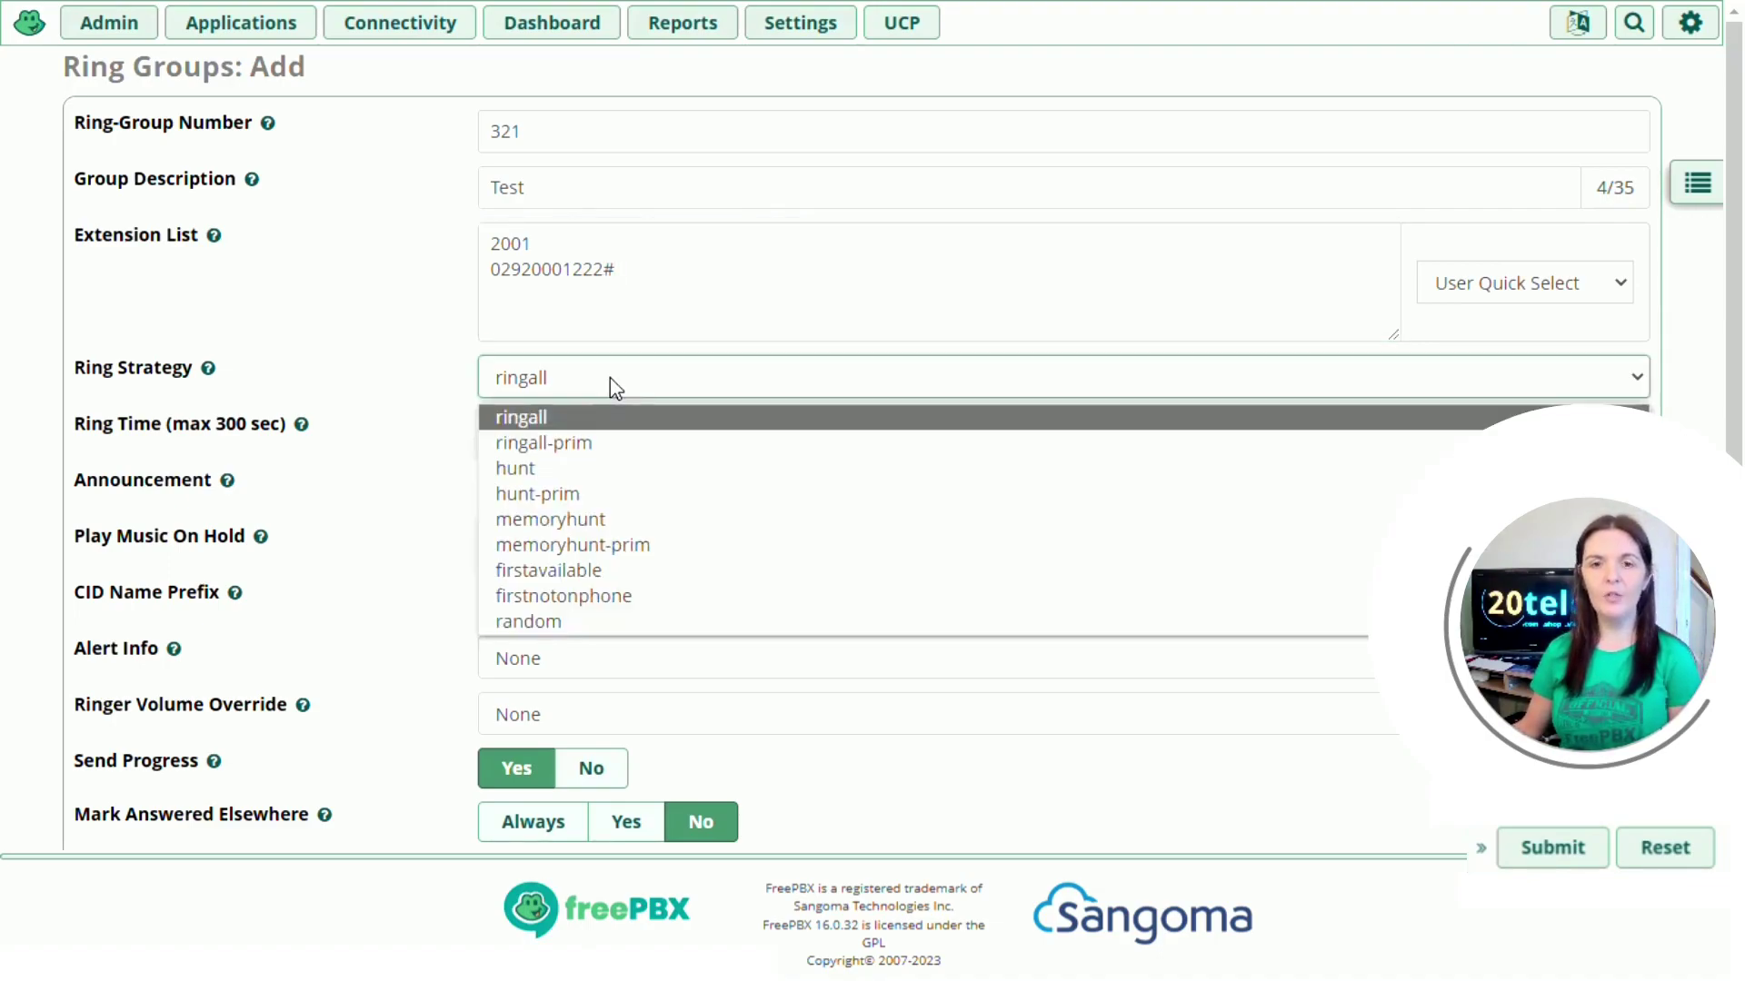
pyautogui.click(472, 389)
pyautogui.click(208, 369)
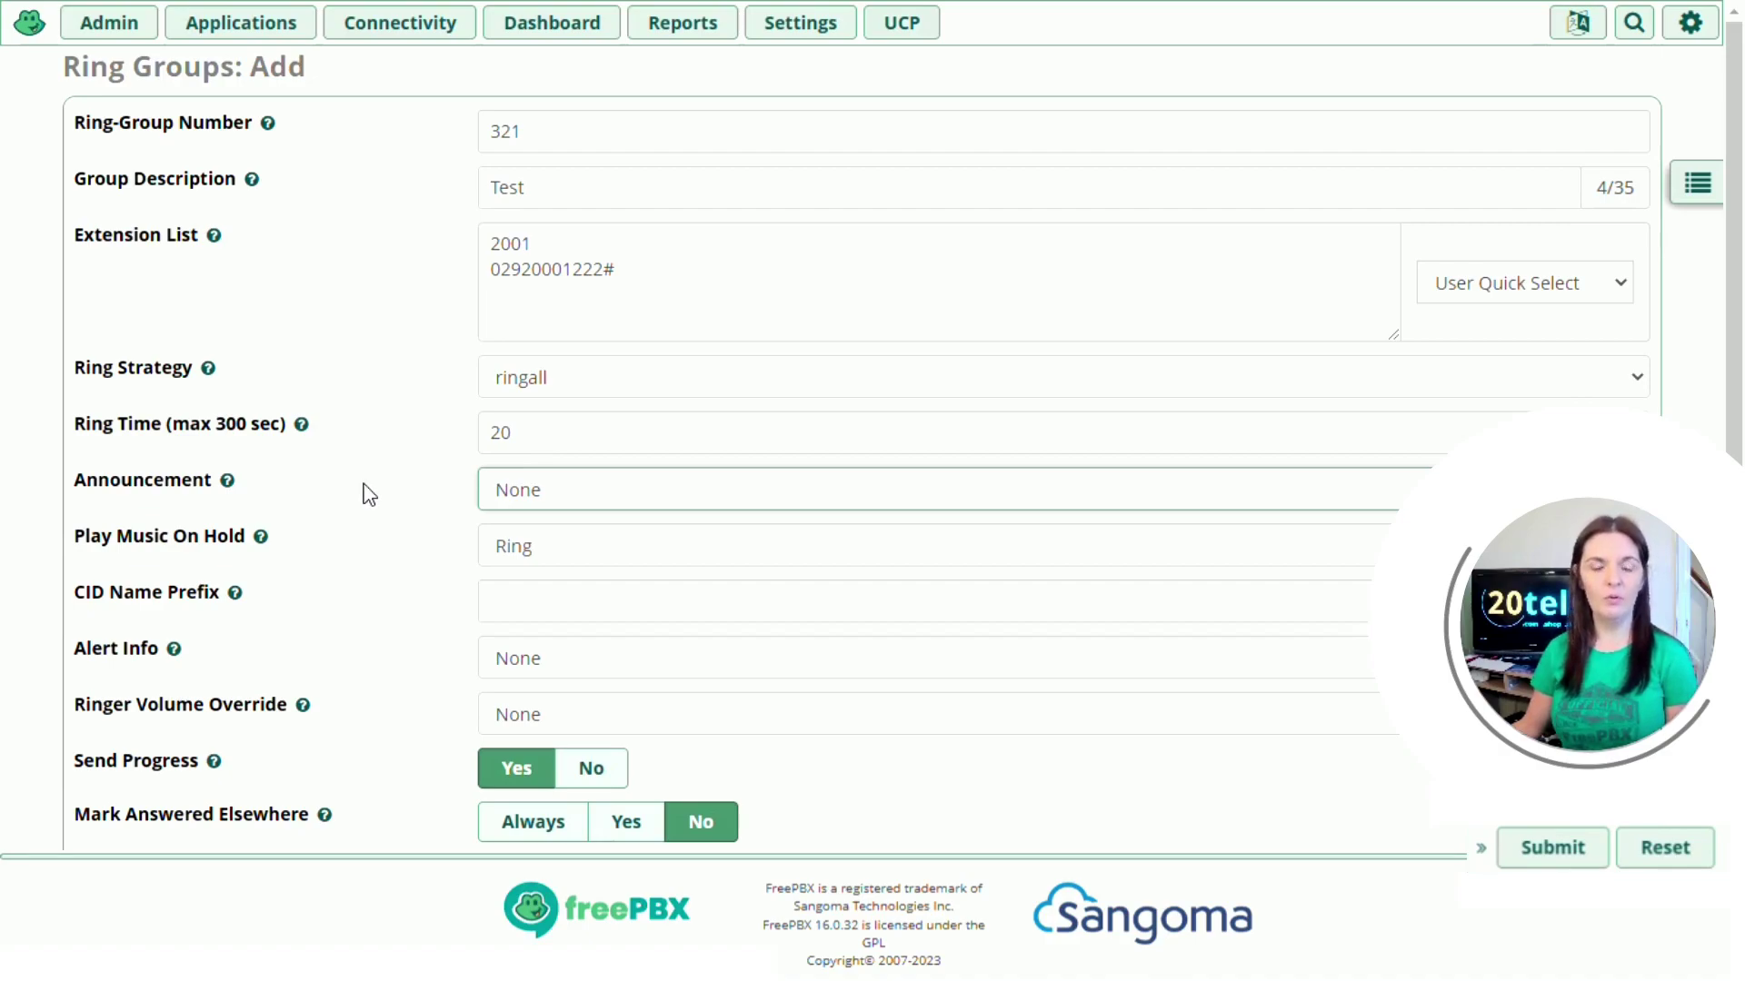
# Step: Leave the Announcement dropdown on None and scroll further down the form
pyautogui.click(549, 495)
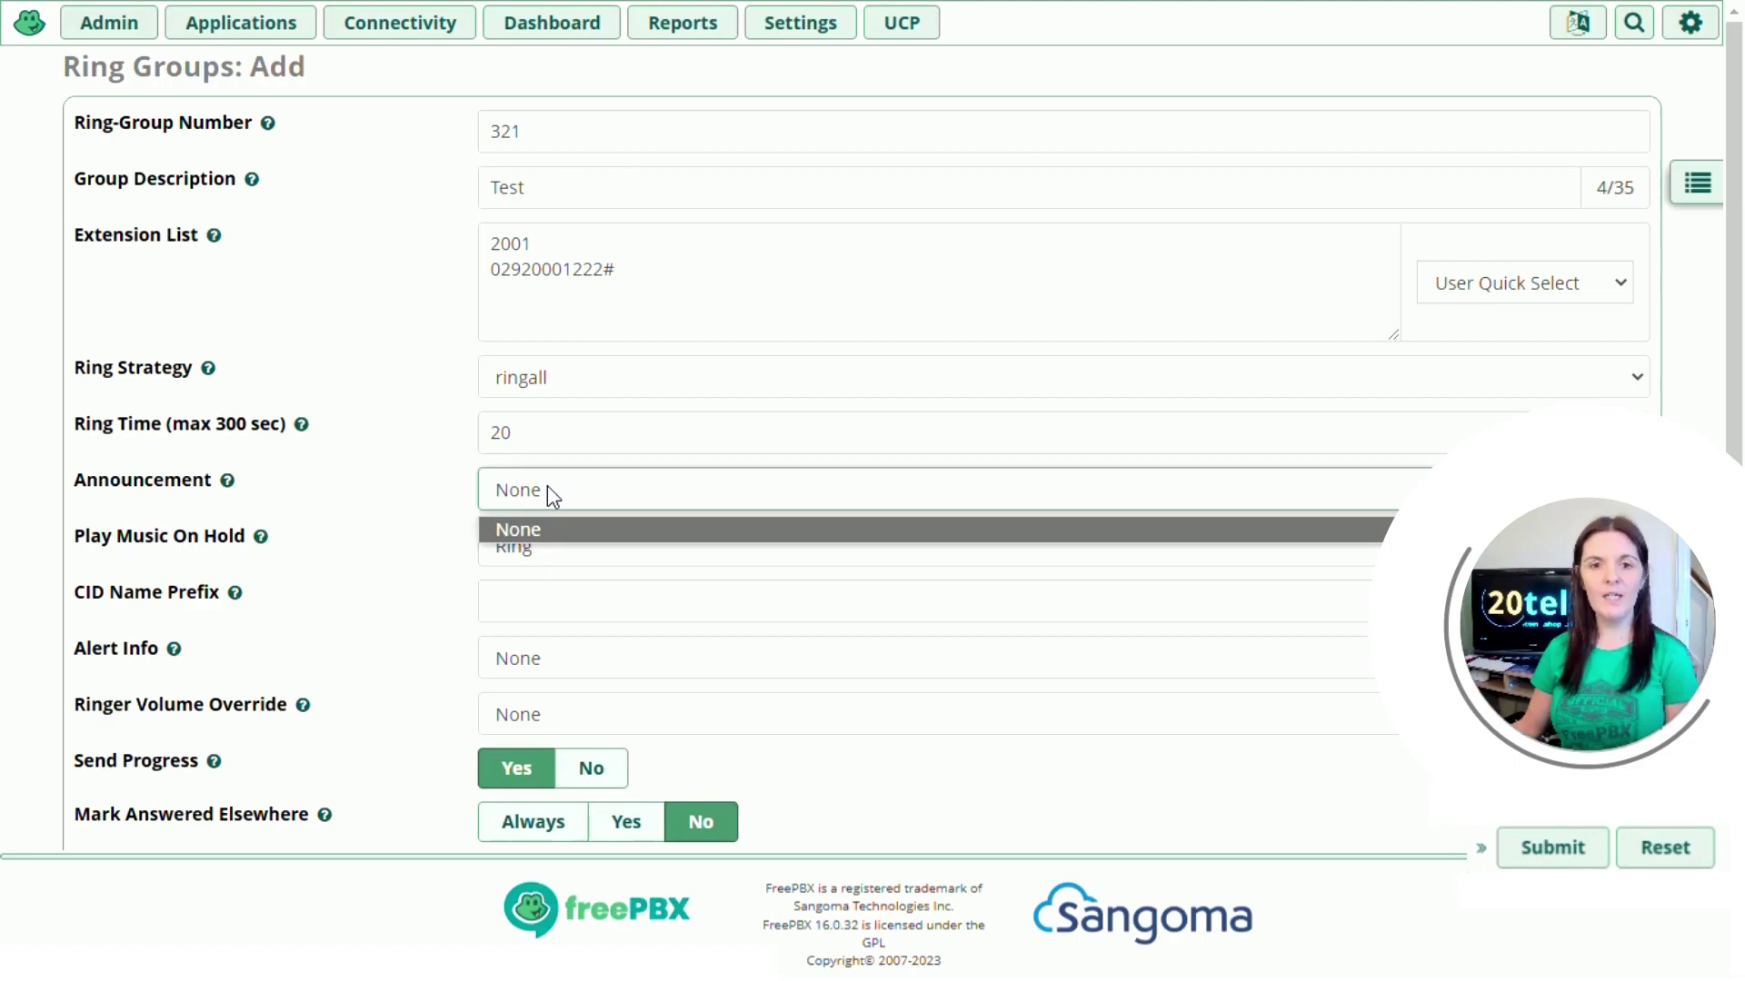
pyautogui.click(549, 492)
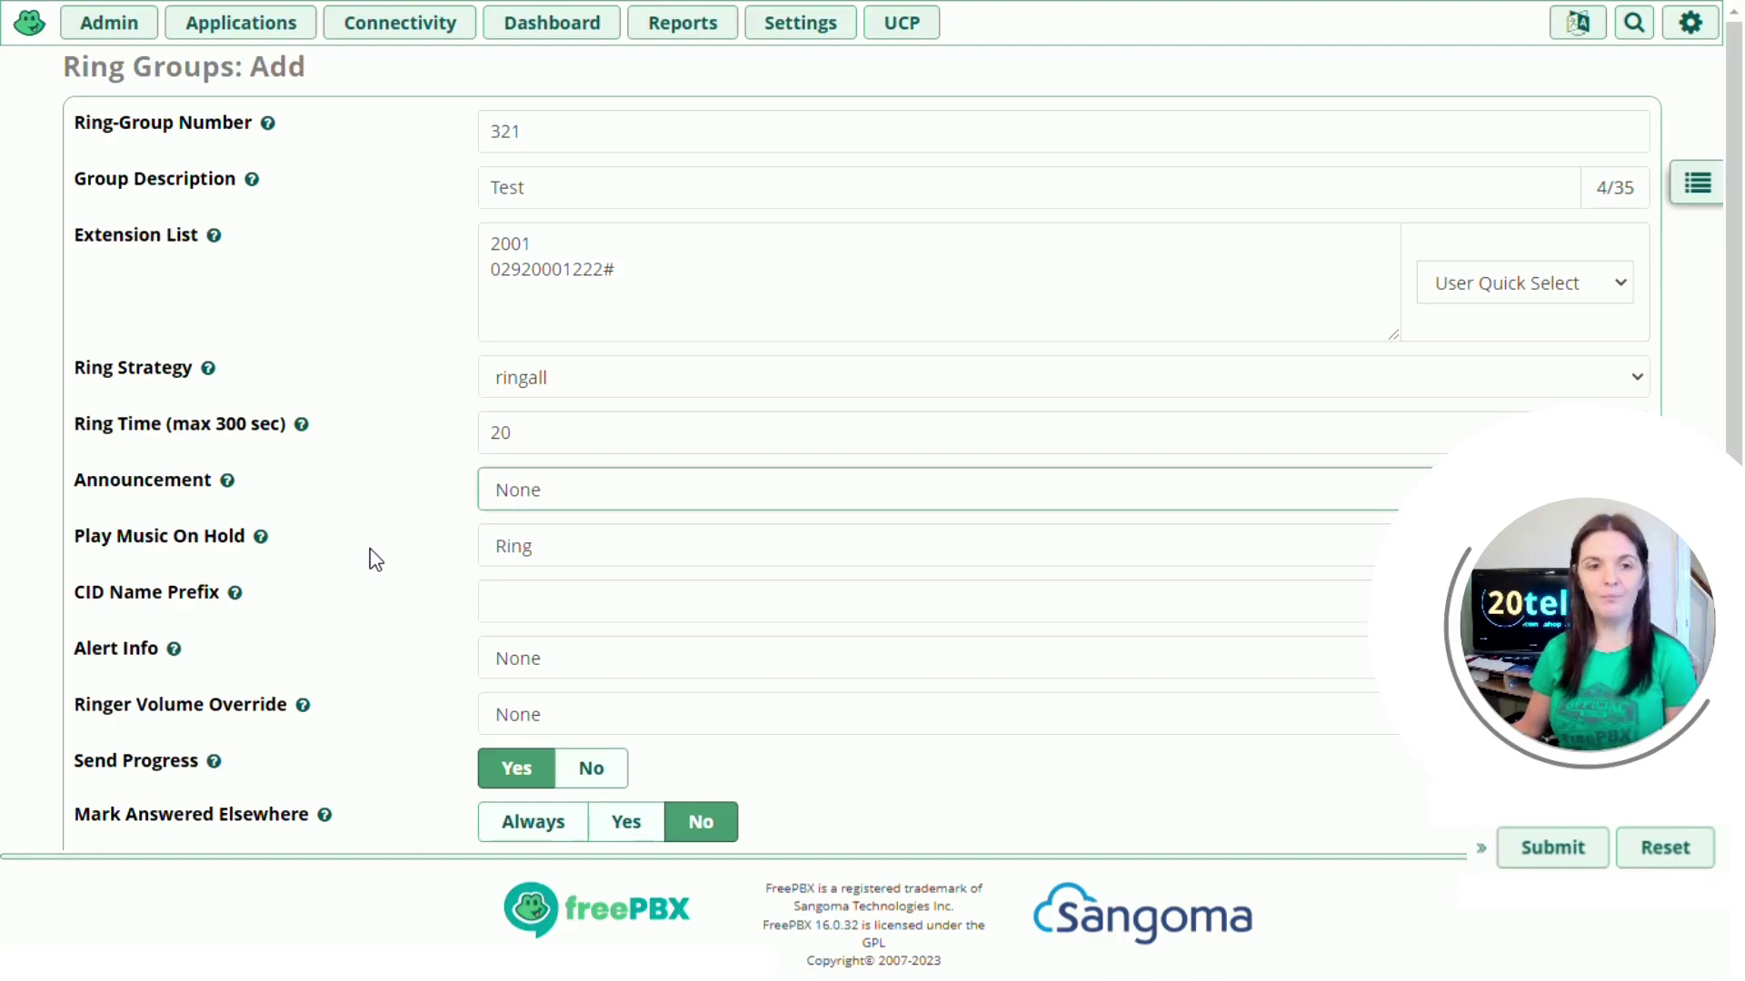
pyautogui.scroll(-2, 378, 542)
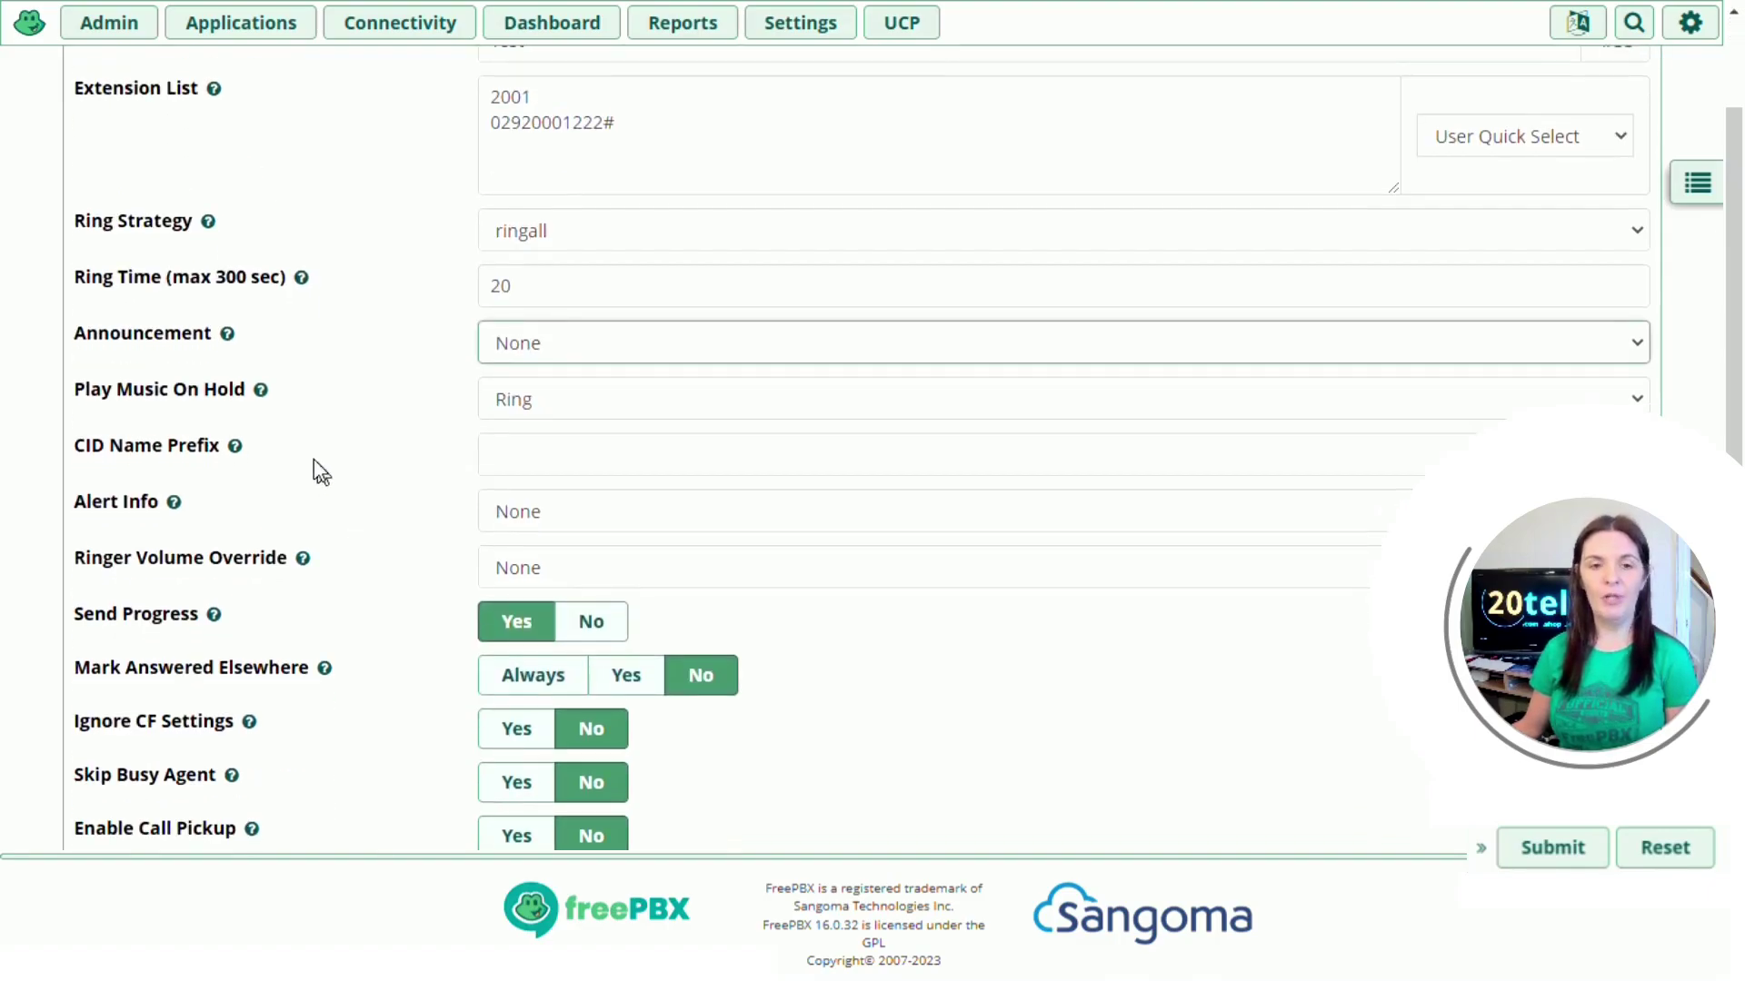
pyautogui.moveTo(235, 450)
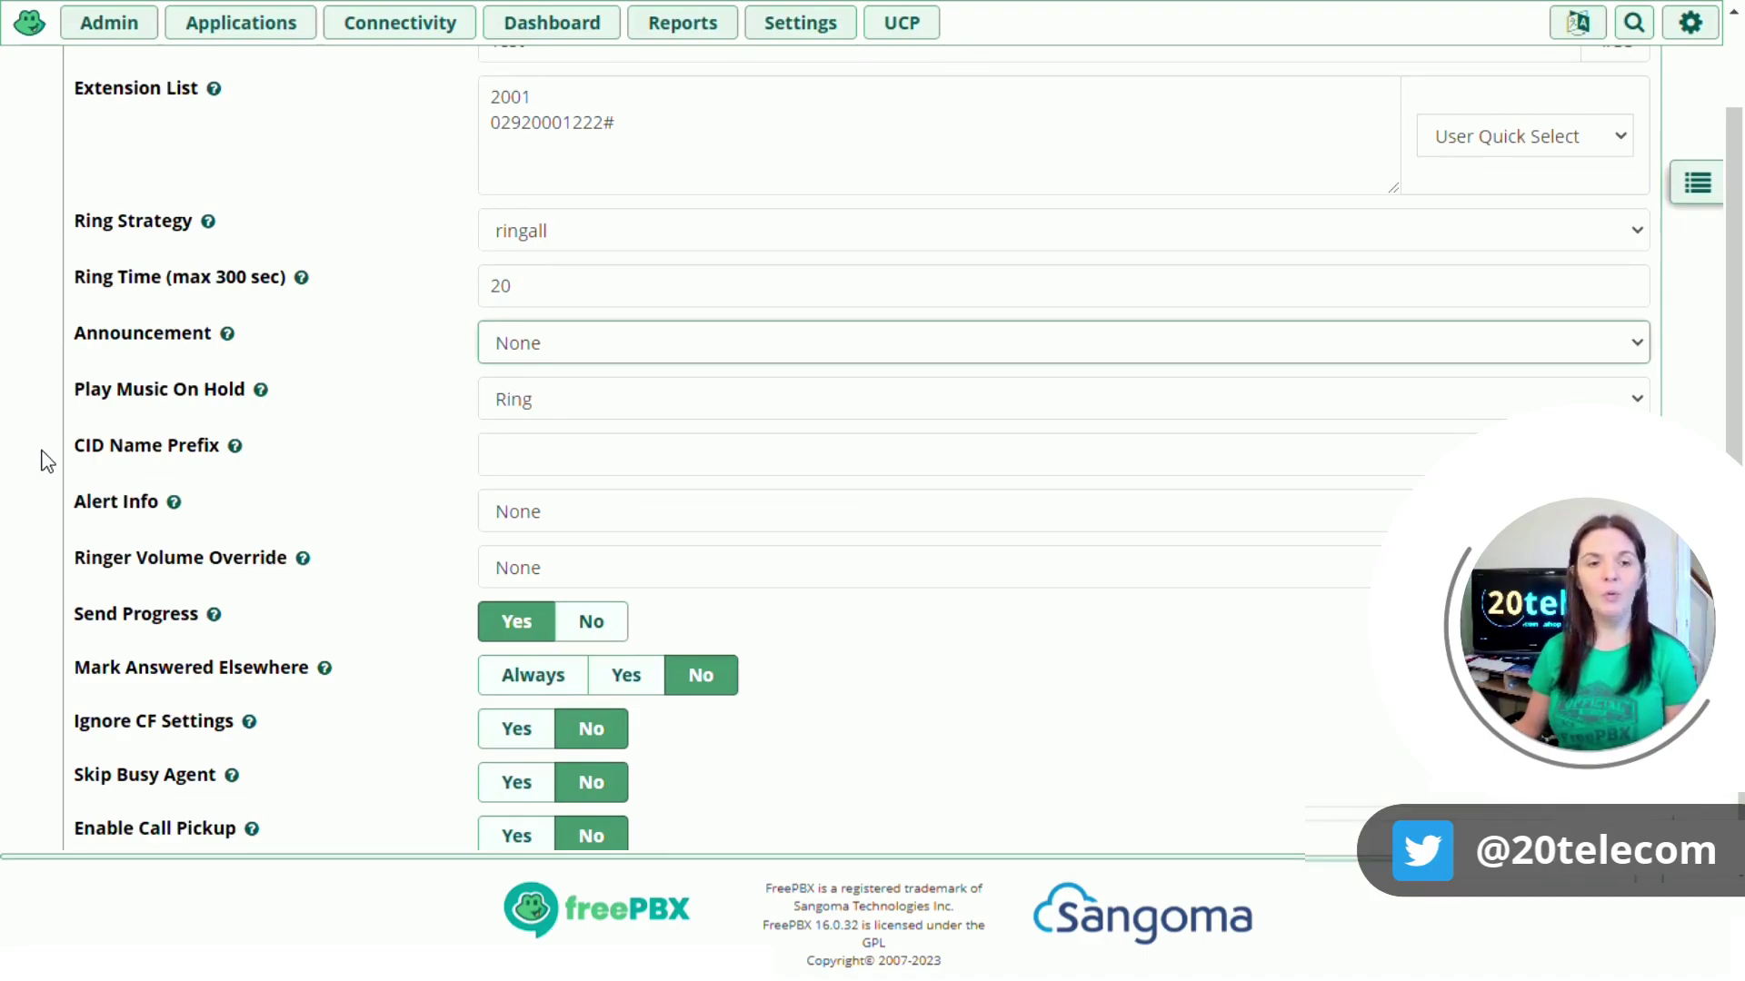
# Step: Enter 'Sales' in the CID Name Prefix field and scroll down the form
pyautogui.click(486, 454)
pyautogui.write('Sales:')
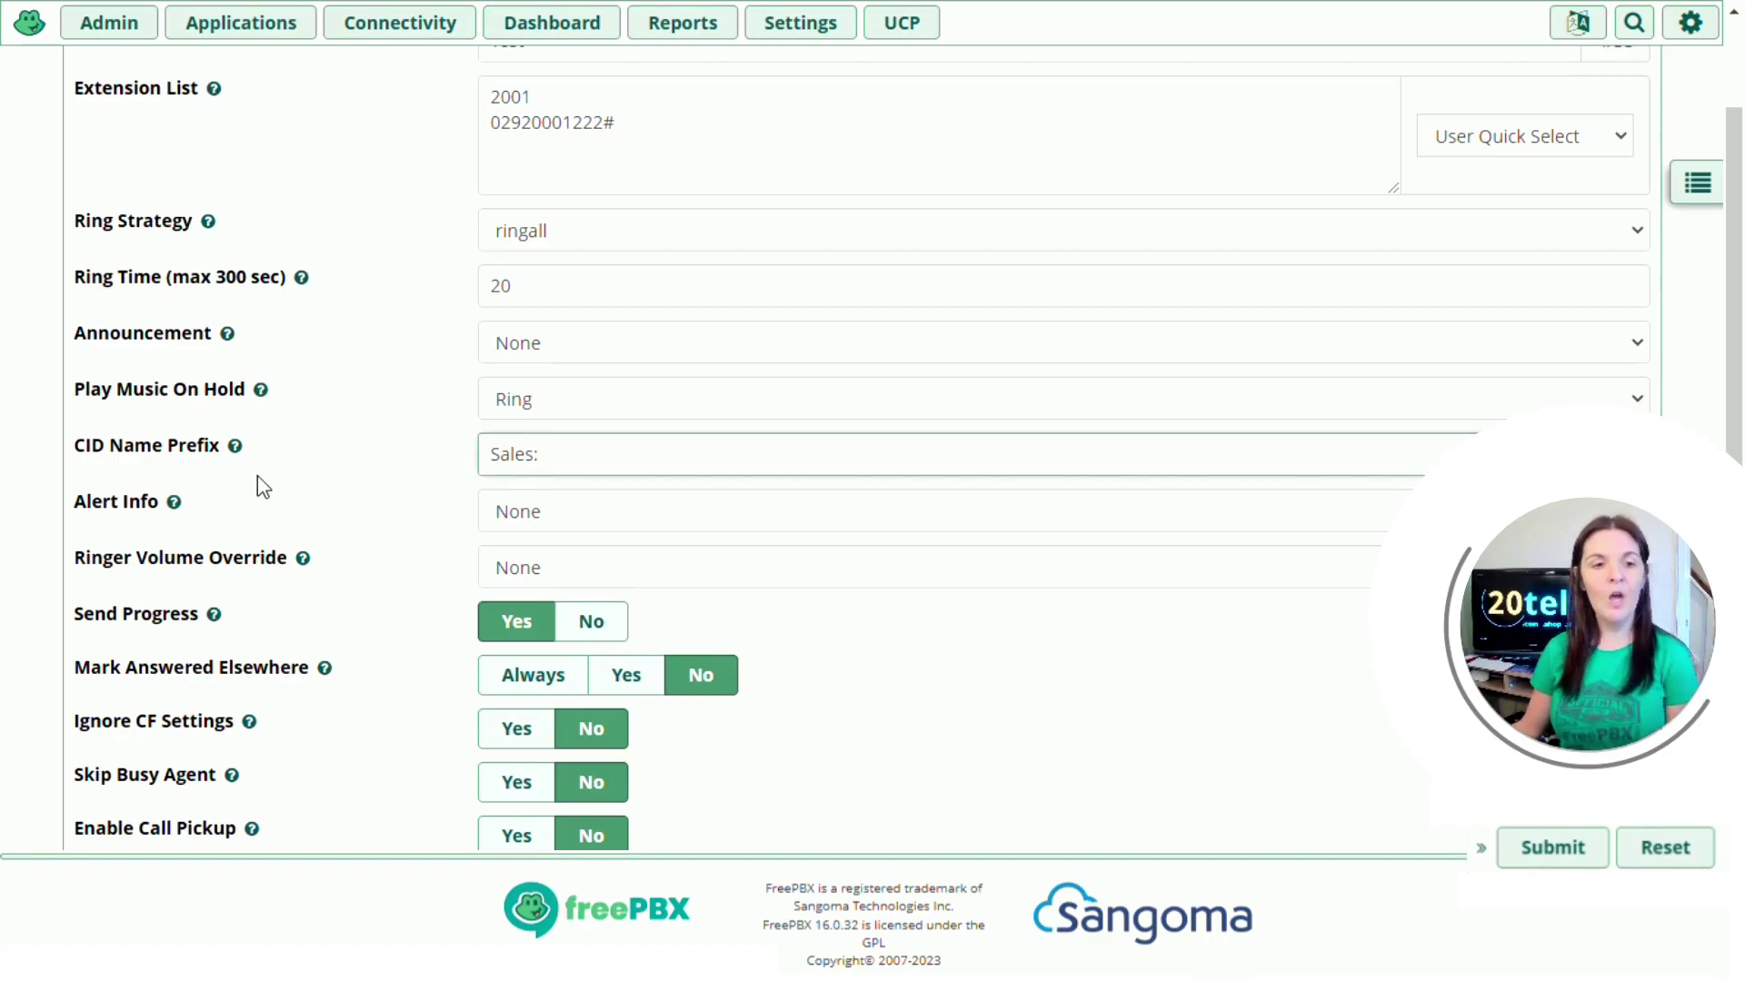
pyautogui.scroll(-2, 258, 480)
pyautogui.scroll(-2, 258, 481)
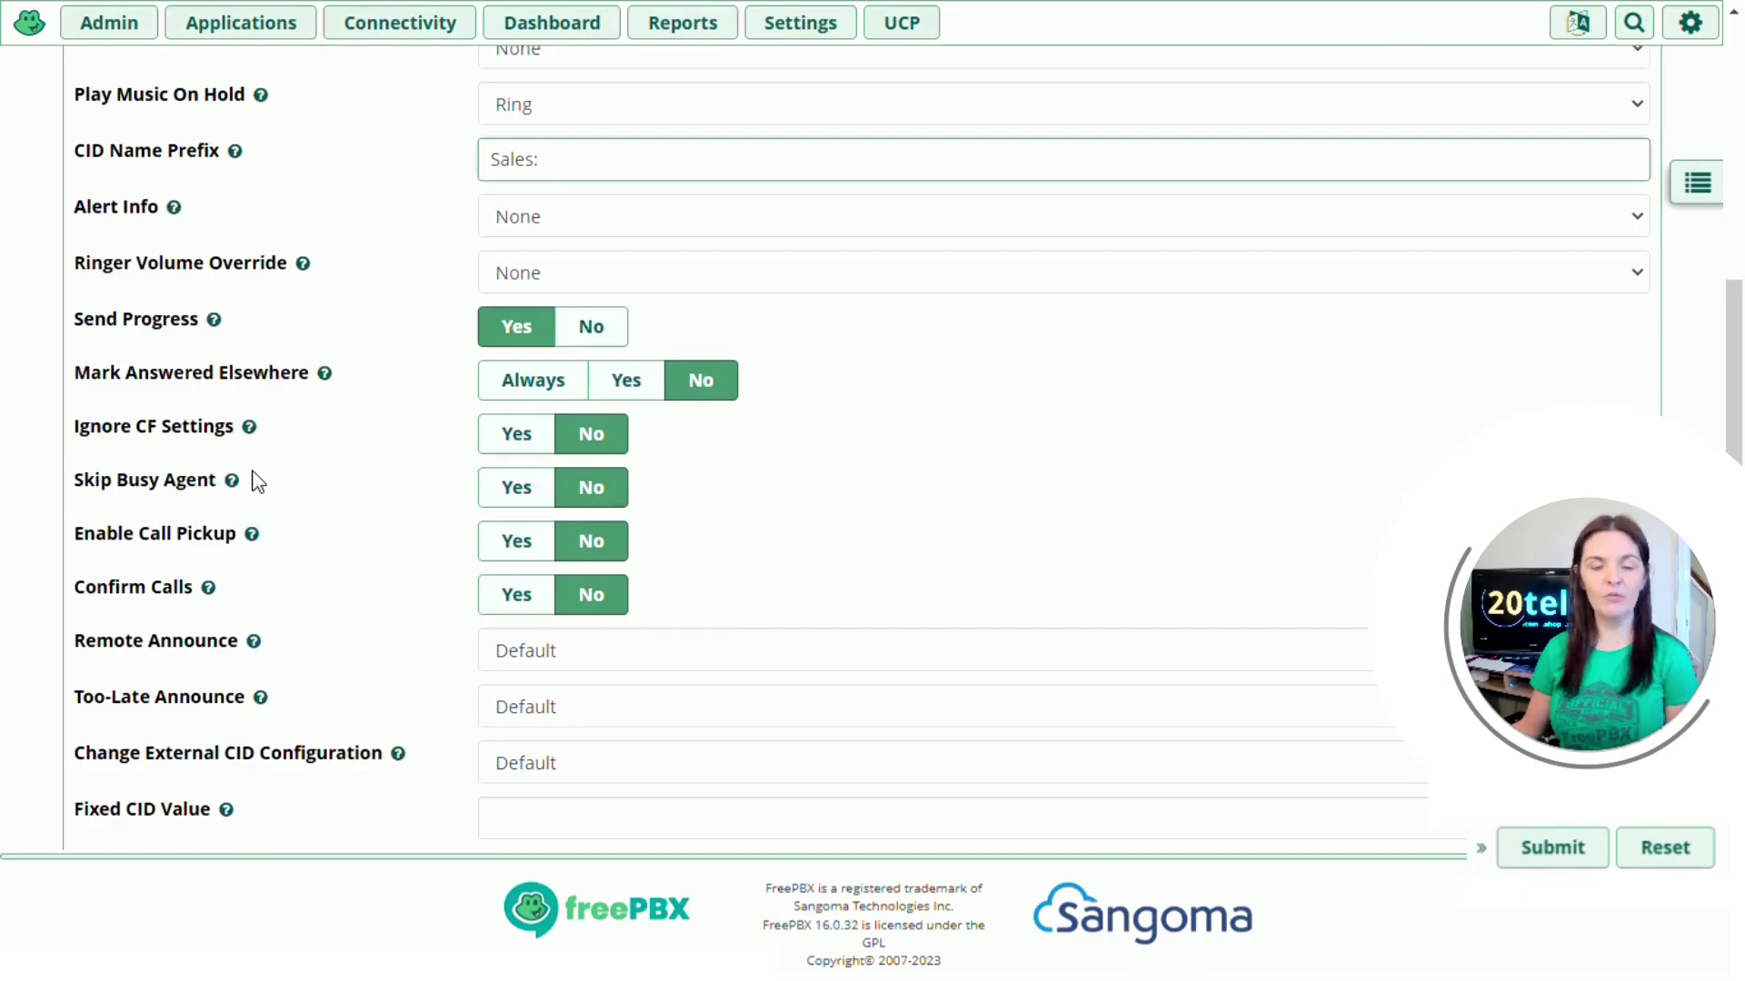
pyautogui.scroll(-2, 258, 478)
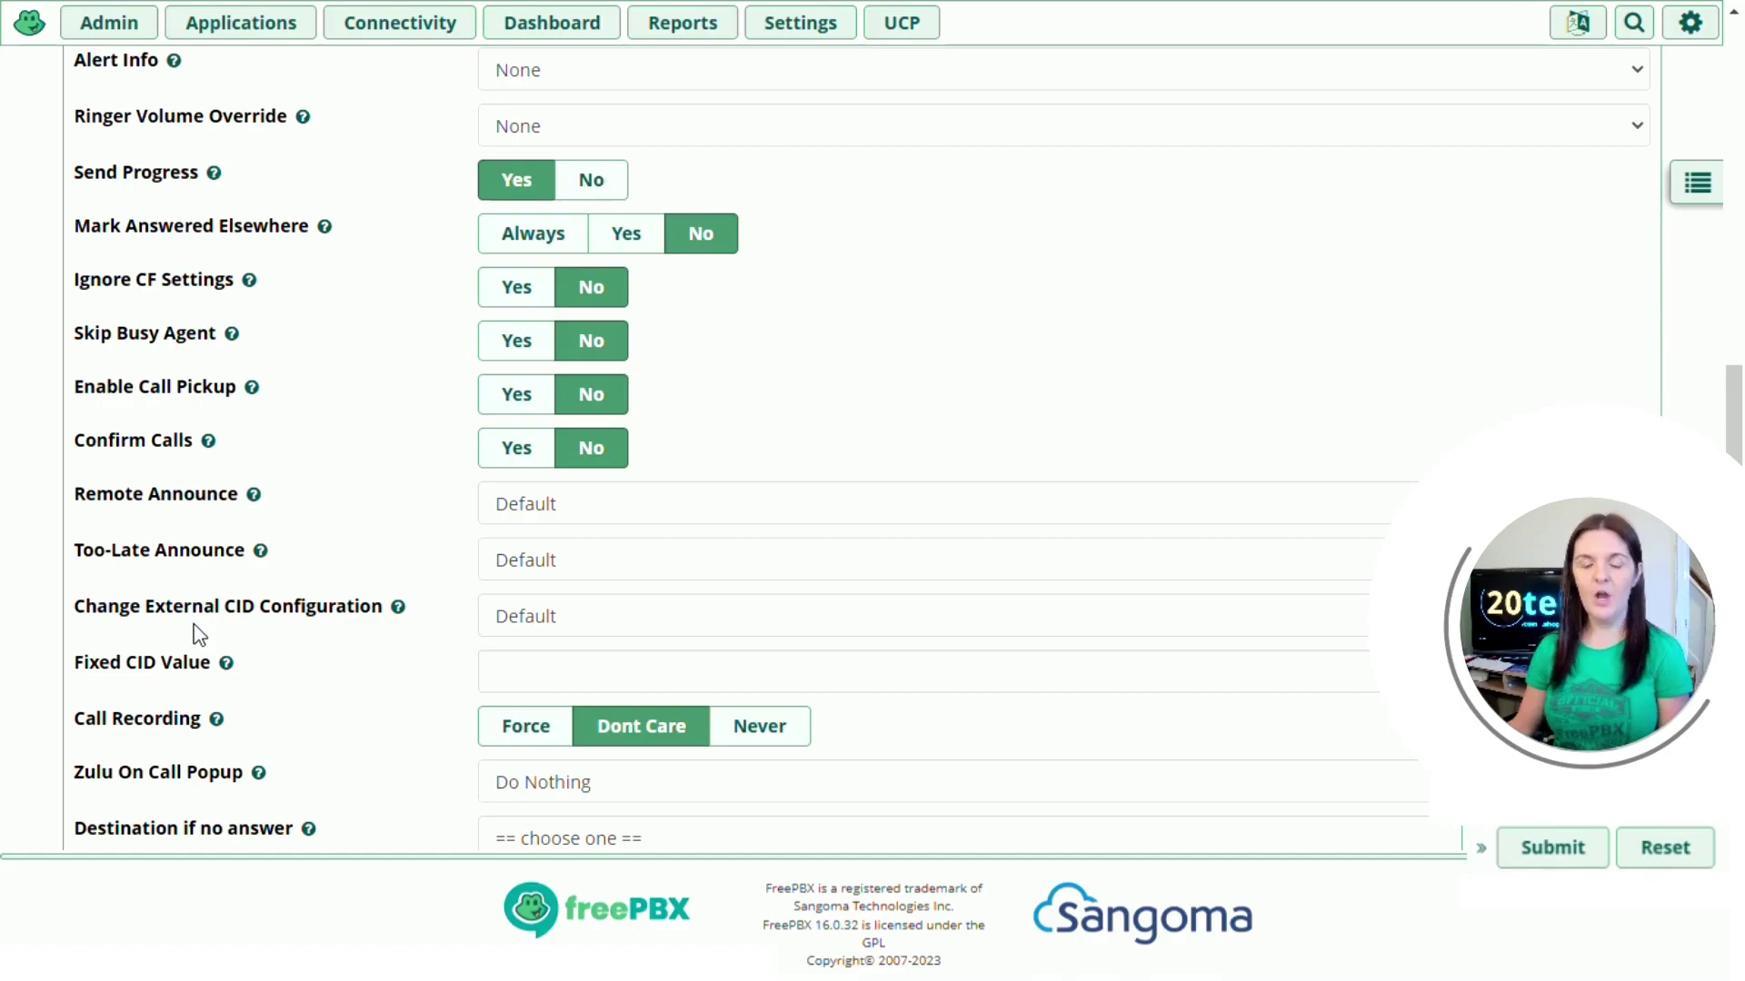
# Step: Set Change External CID Configuration to Fixed CID Value and enter the fixed caller ID number
pyautogui.click(578, 618)
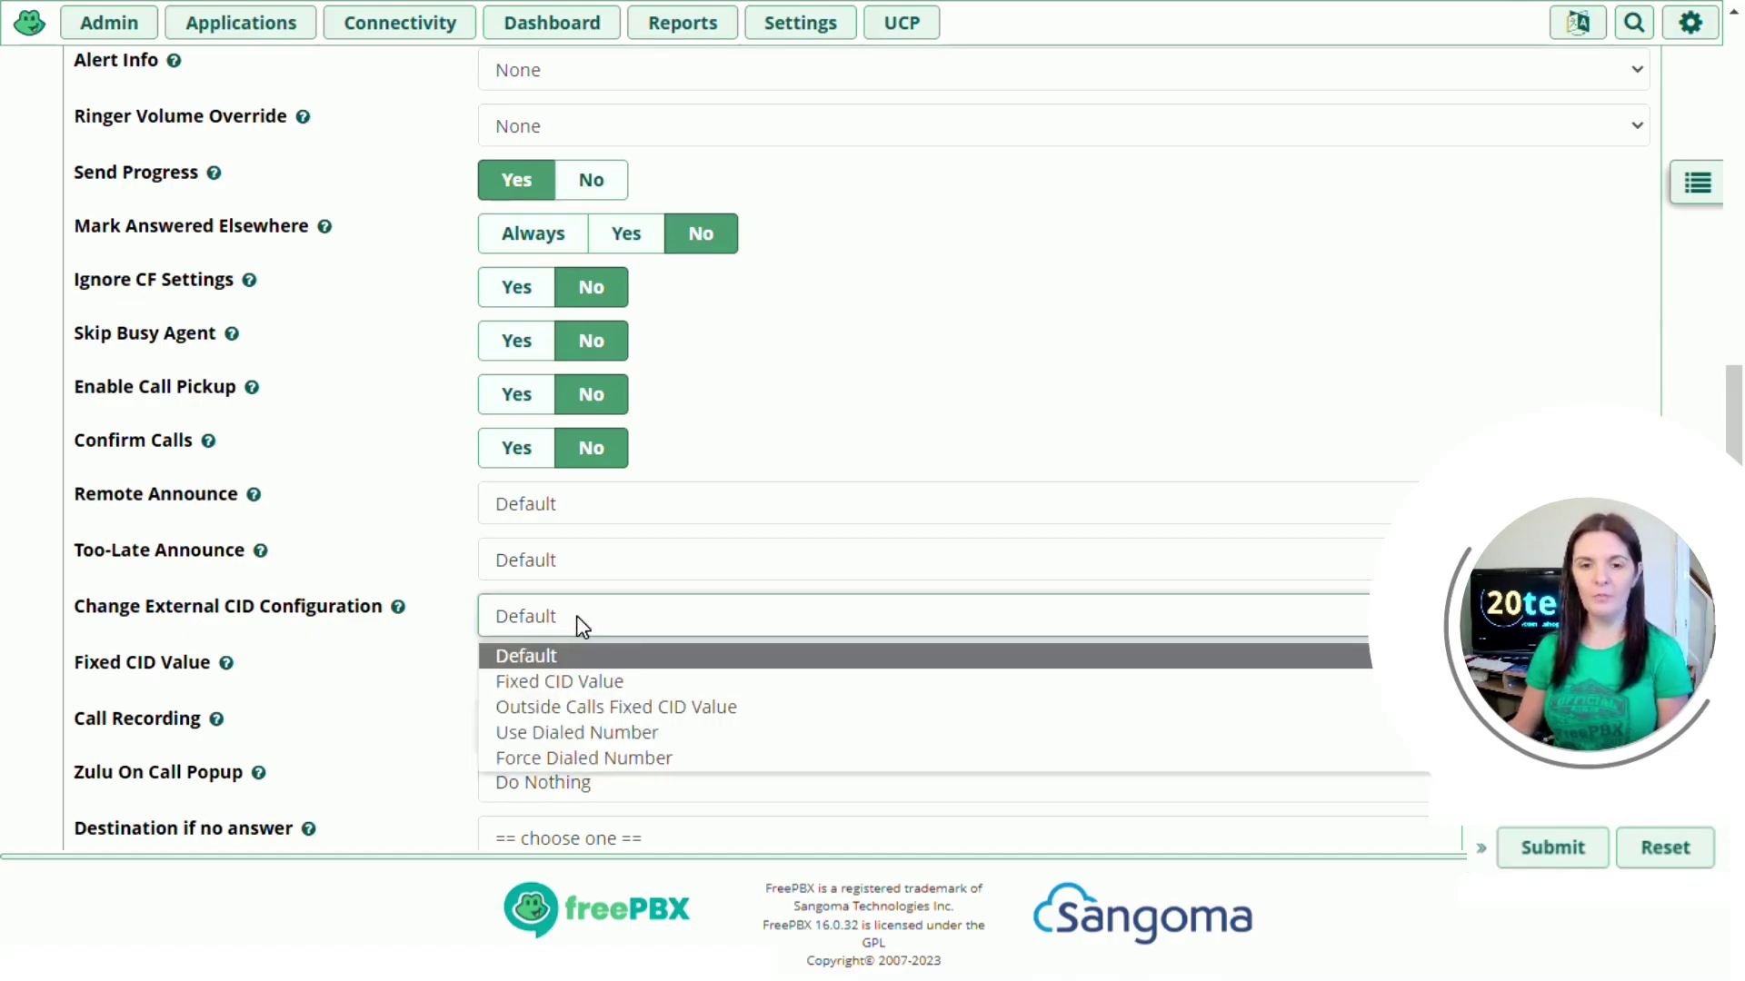
pyautogui.click(586, 681)
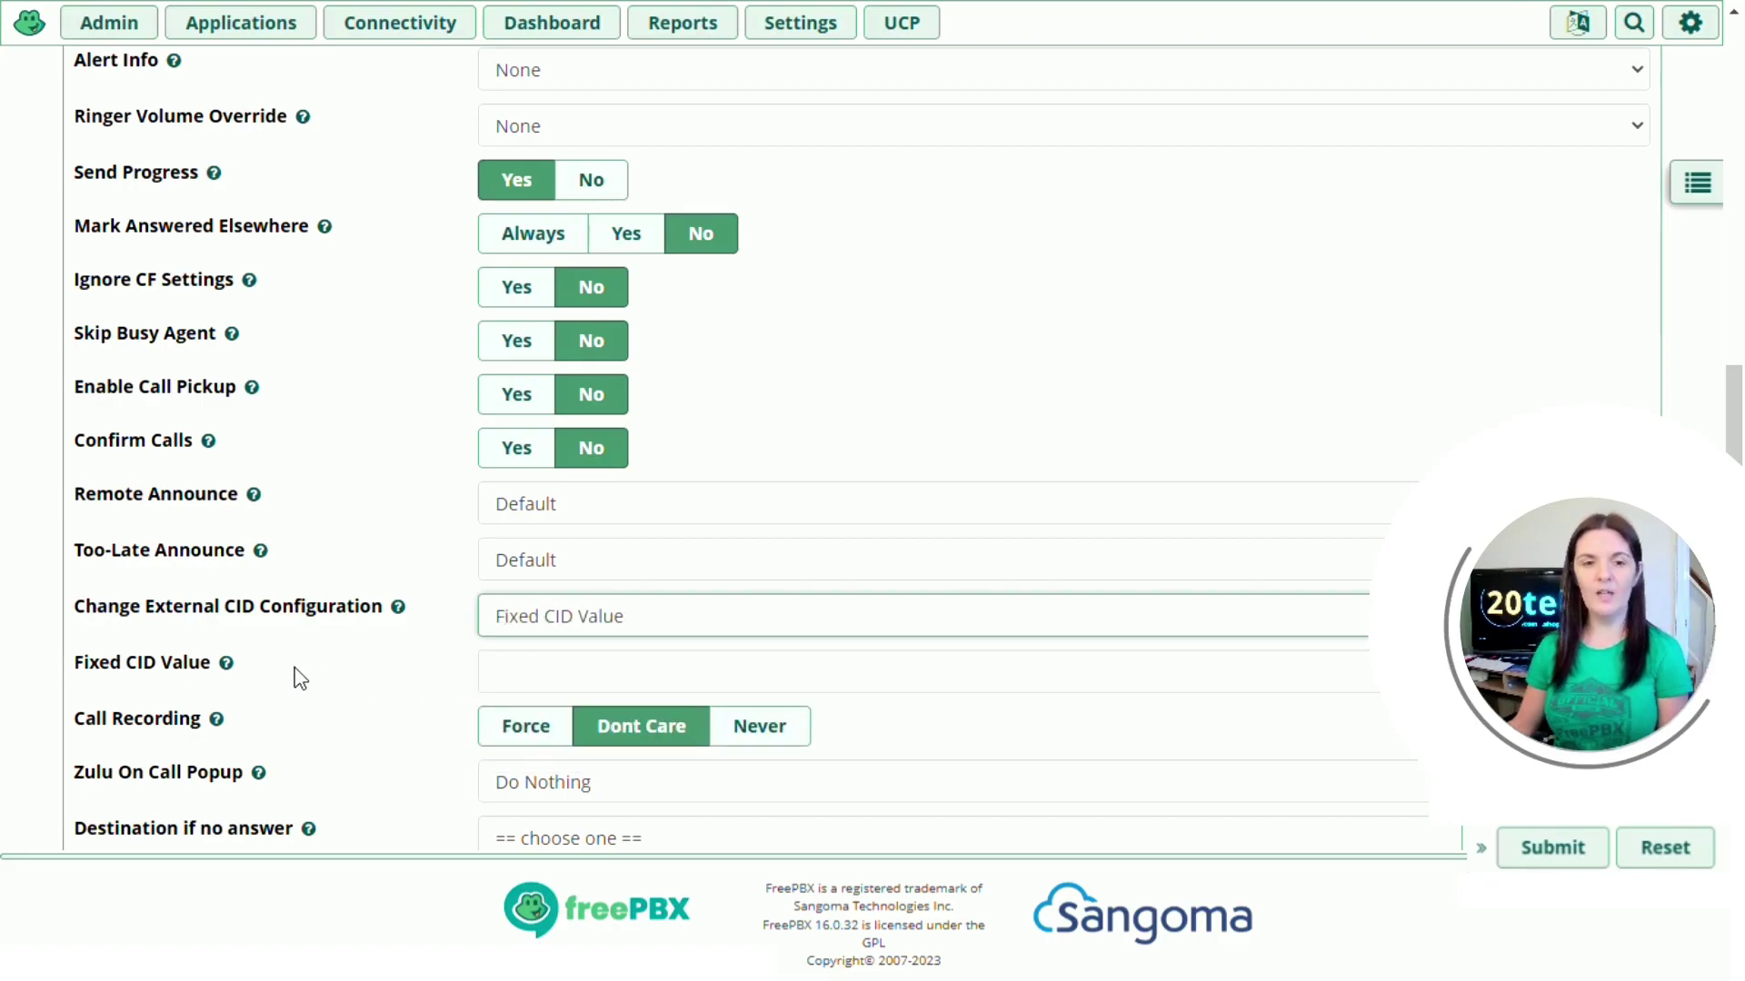
pyautogui.click(486, 677)
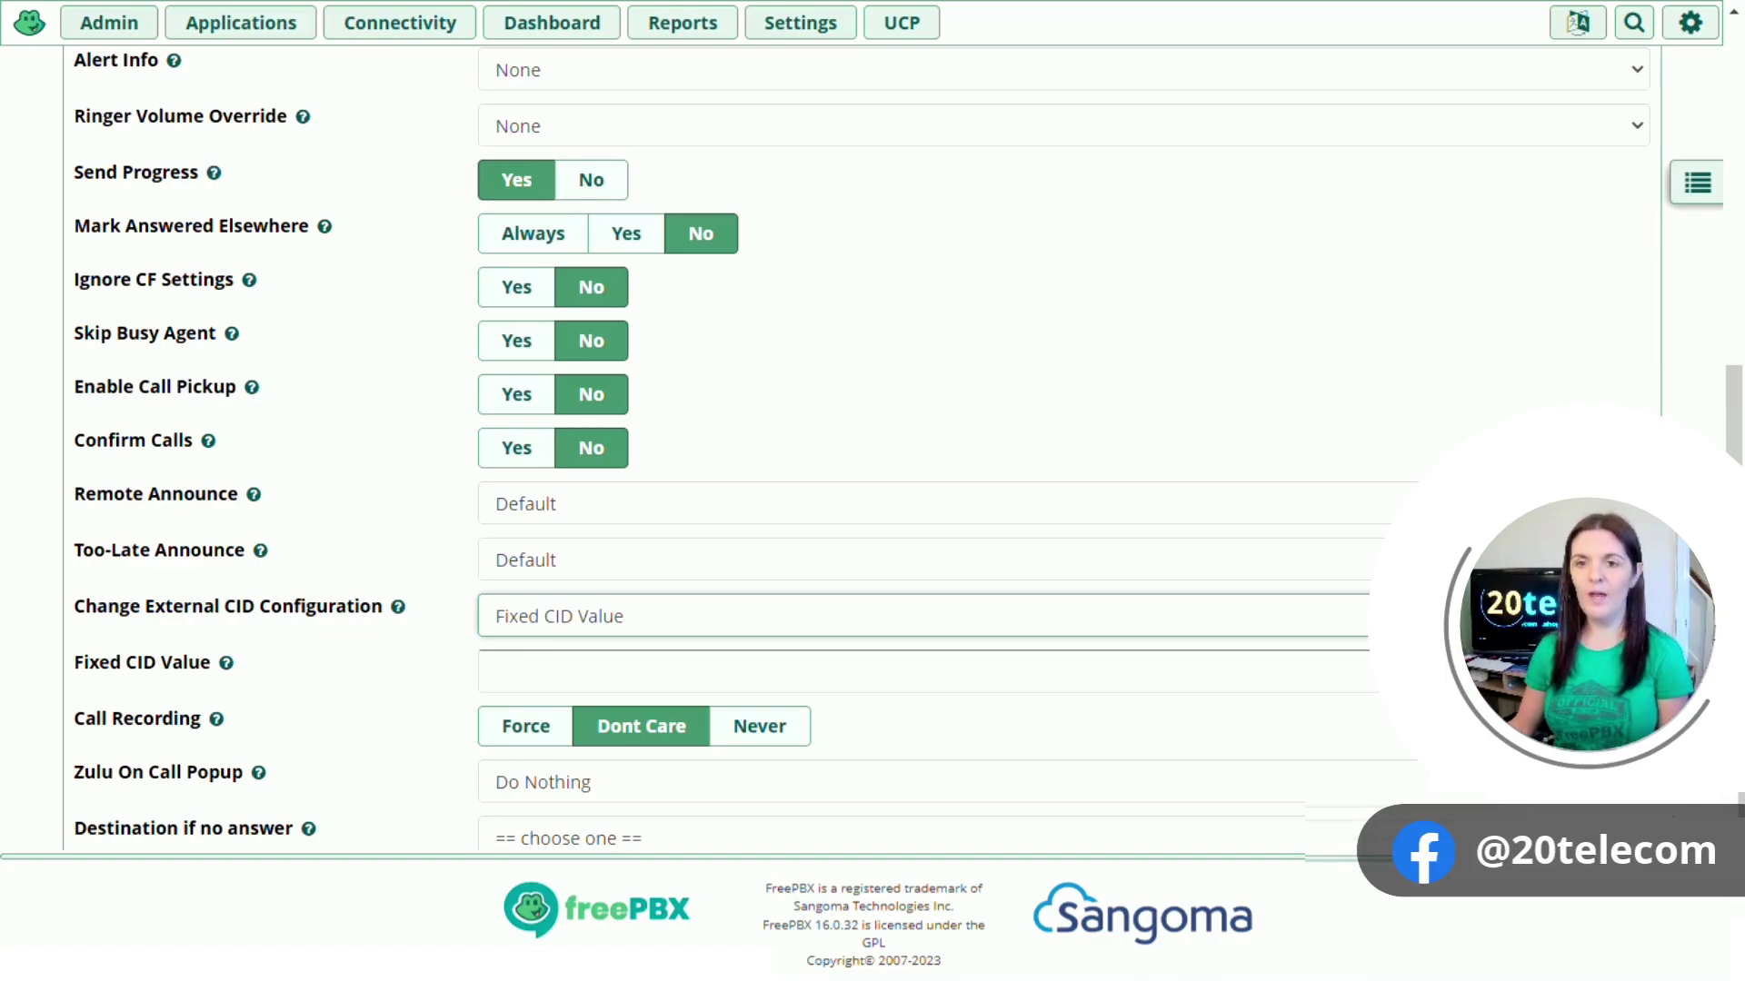
pyautogui.click(491, 671)
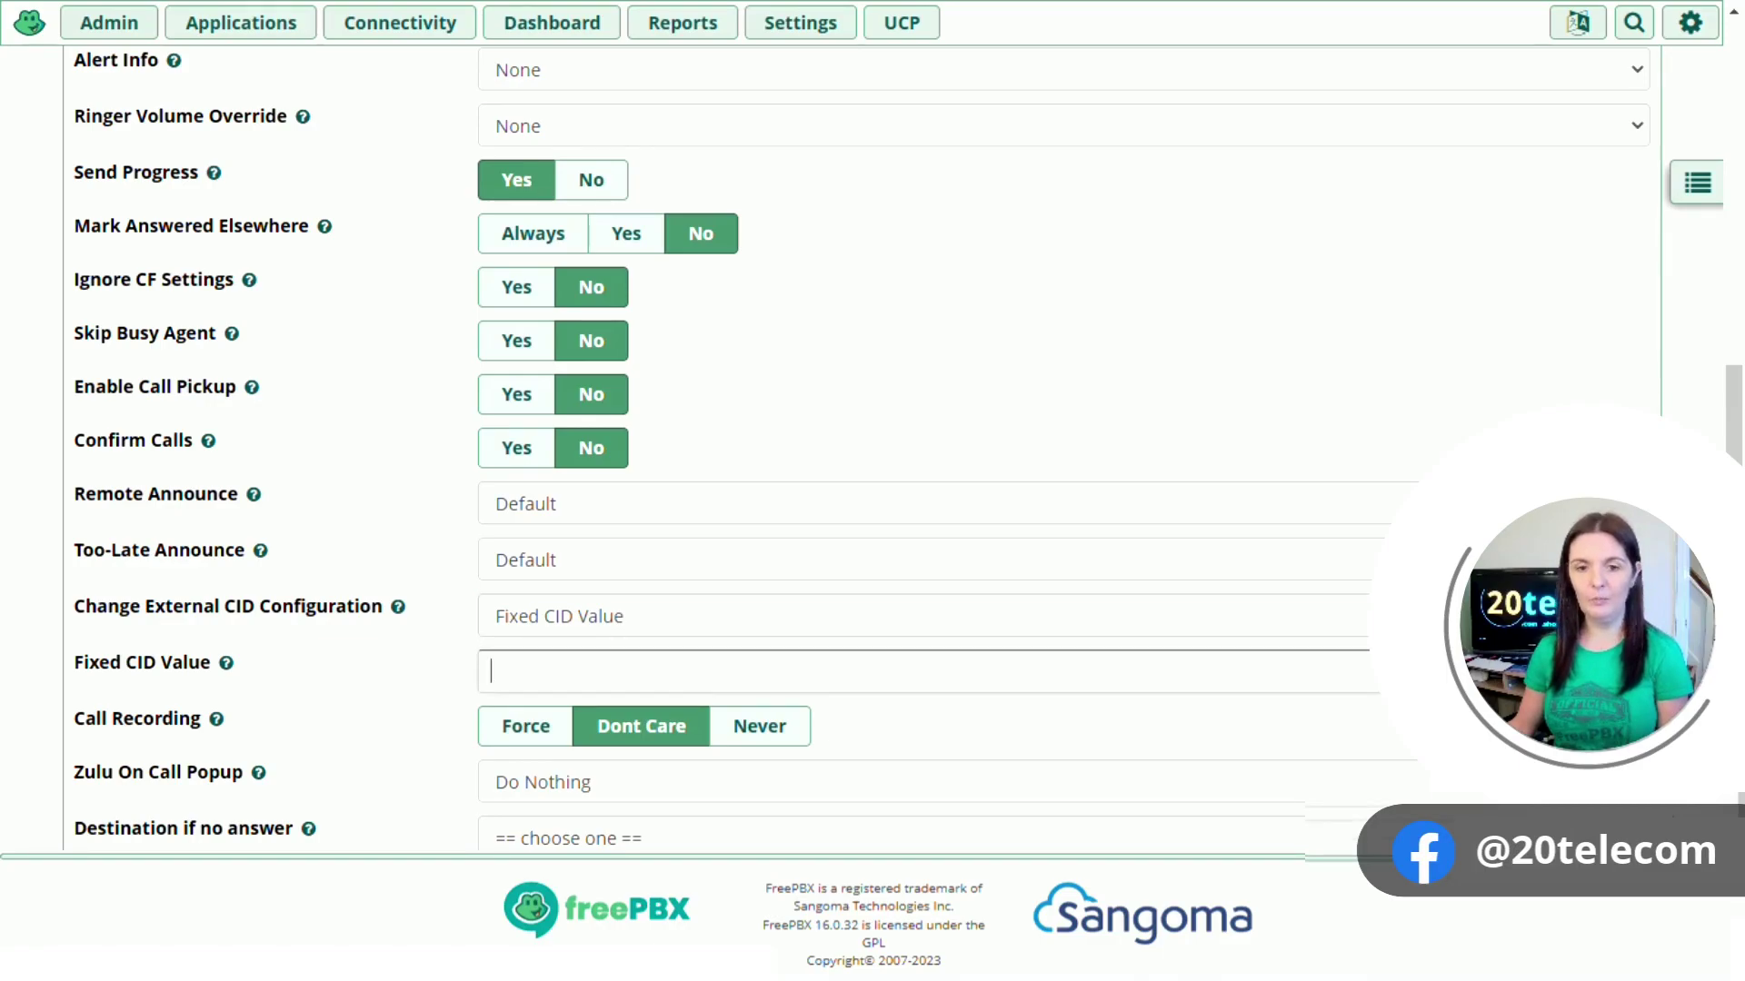
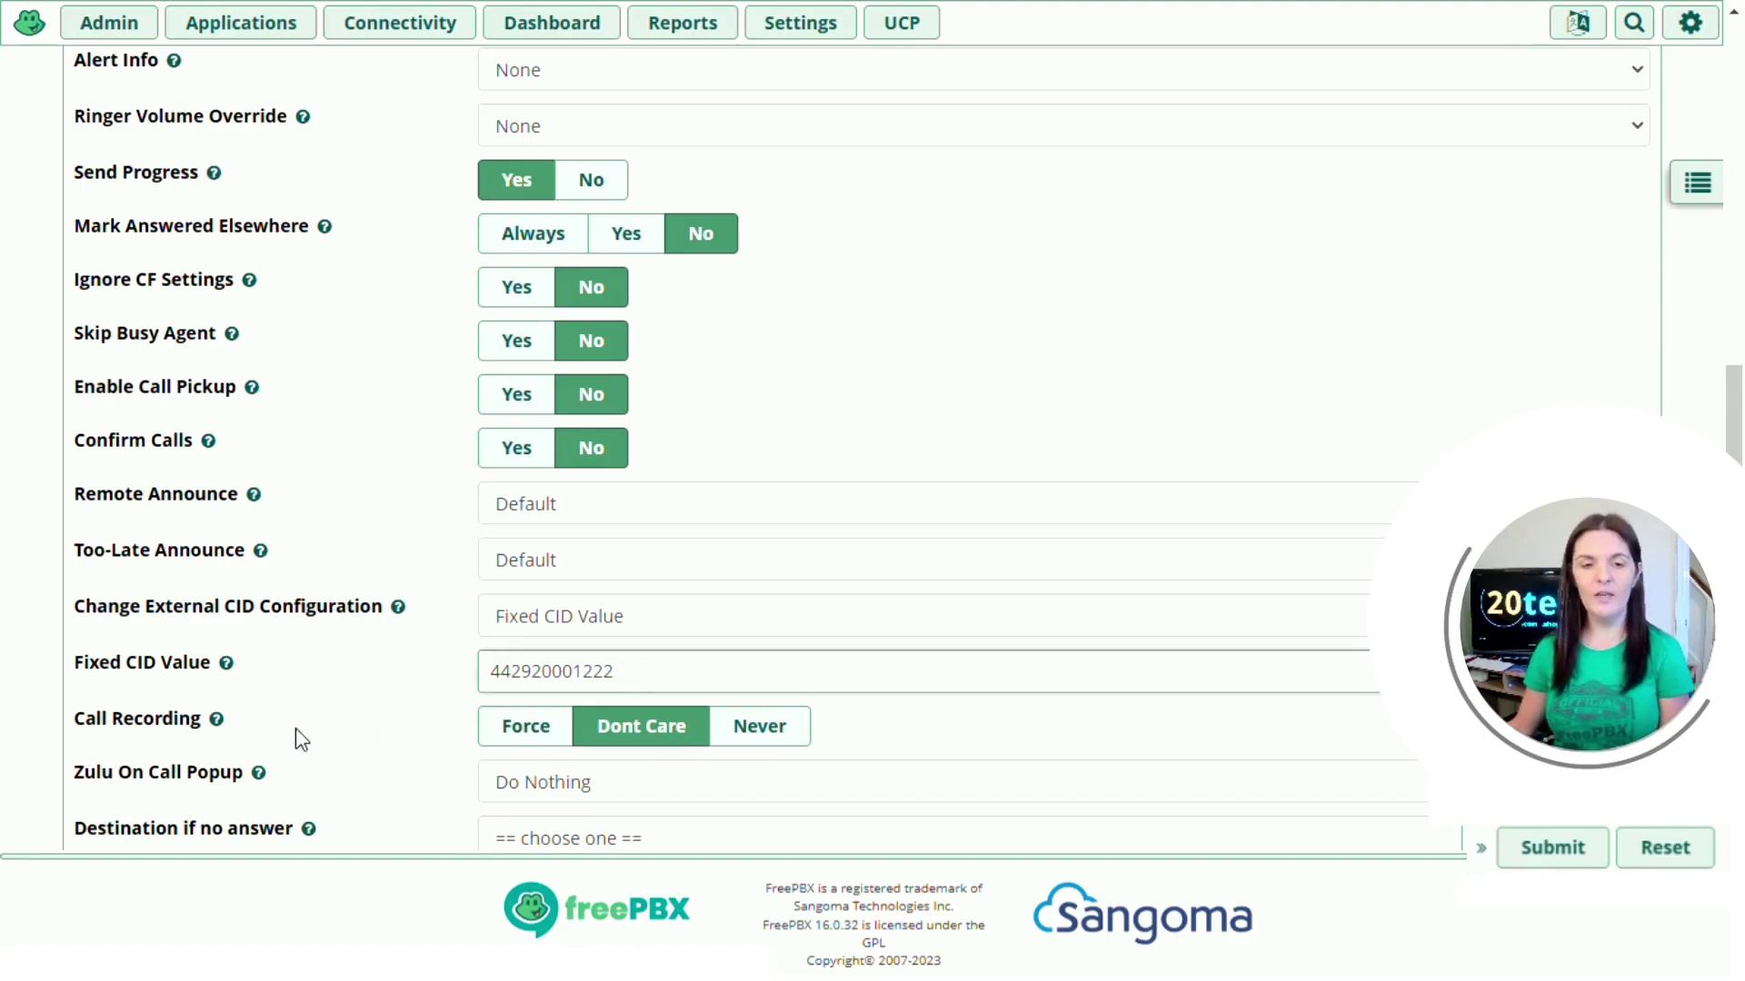
pyautogui.moveTo(218, 719)
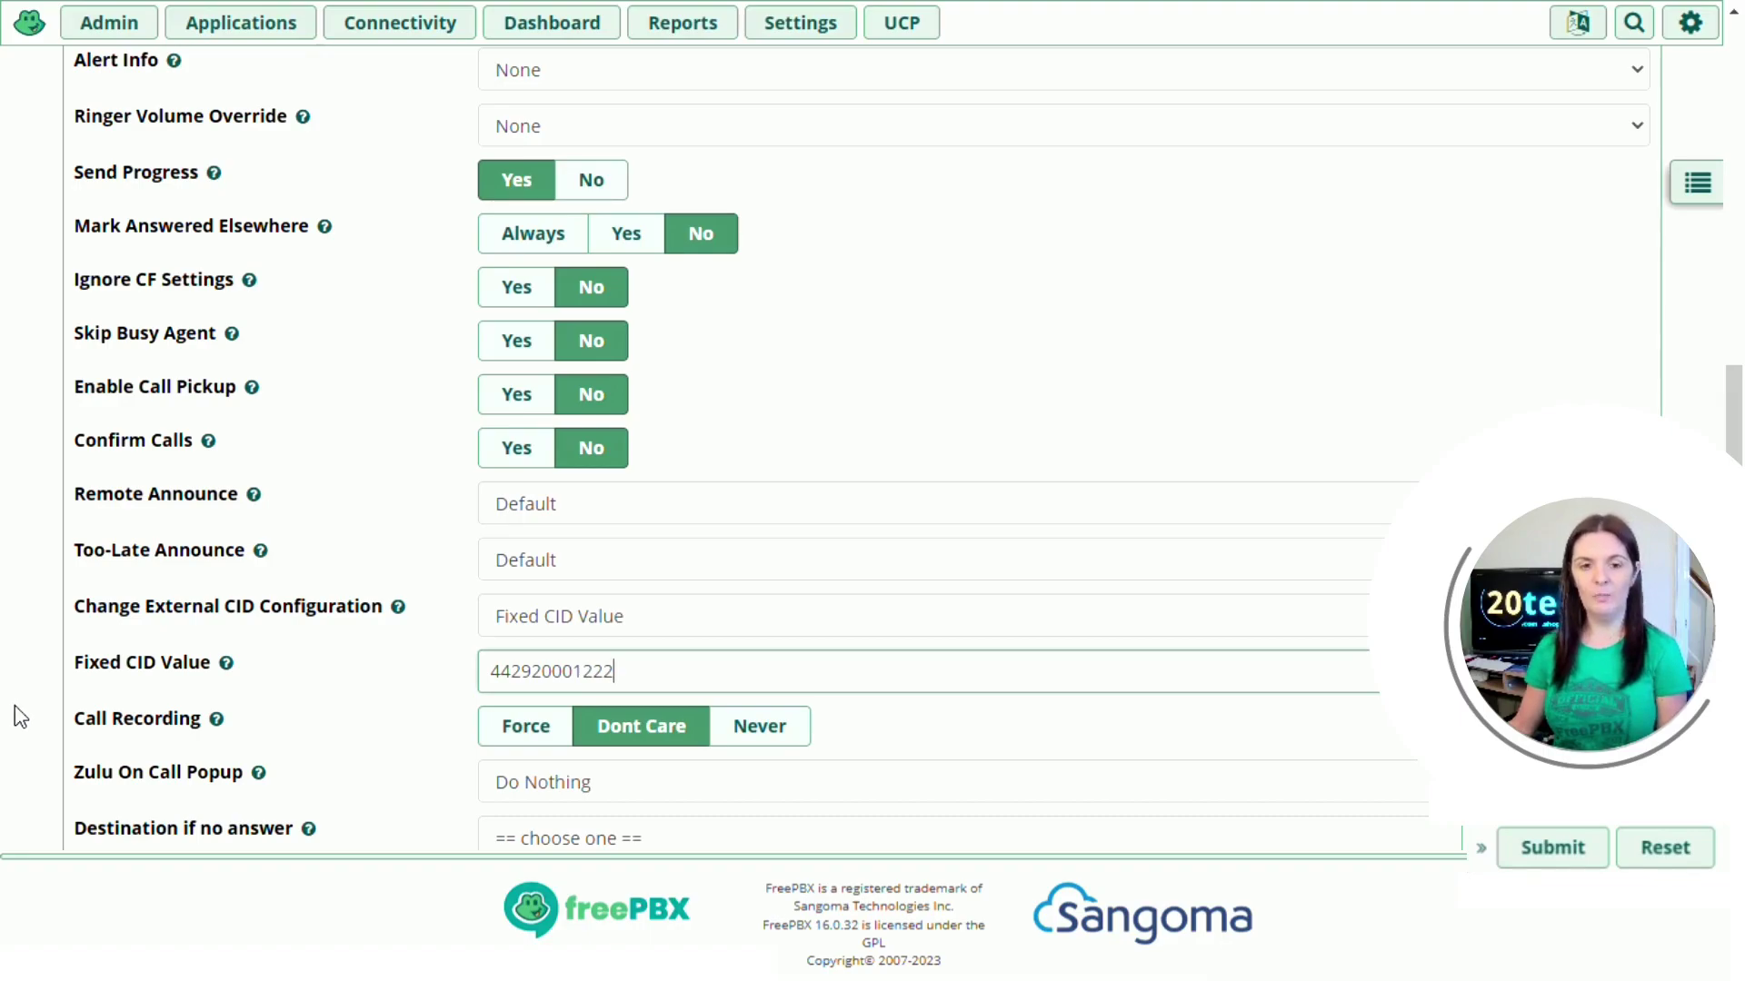
# Step: Set the no-answer destination to Terminate Call > Hangup and submit ring group 321
pyautogui.scroll(-1, 14, 706)
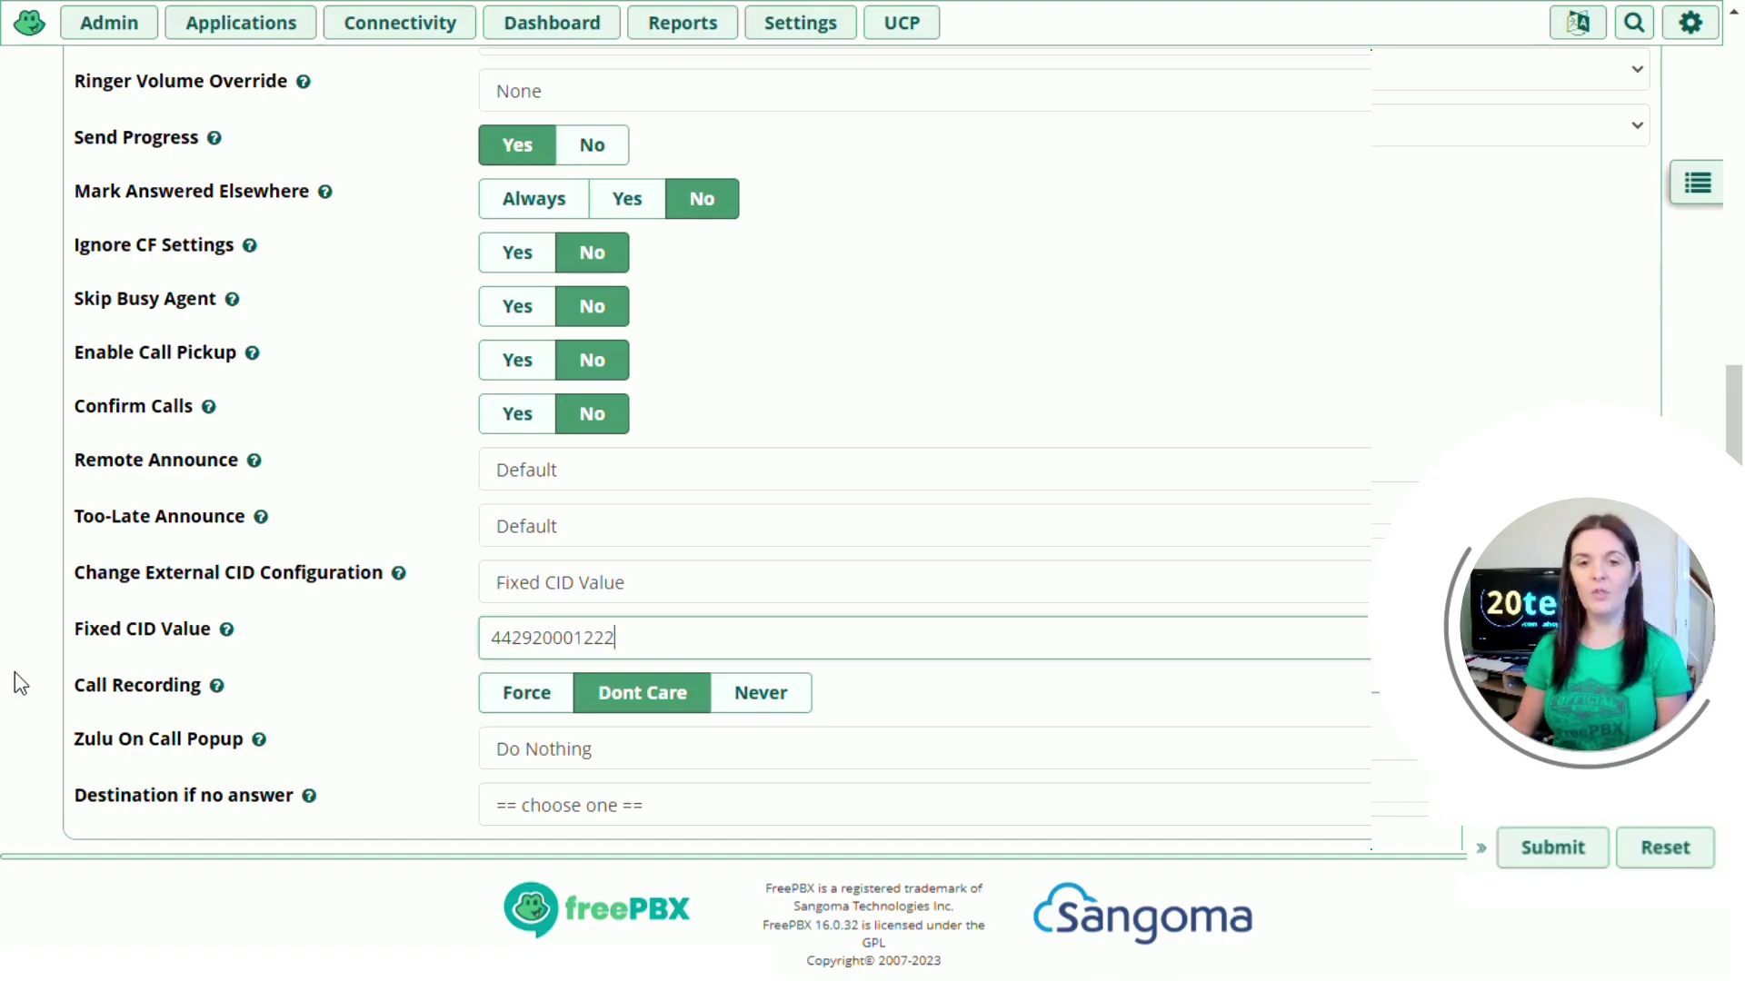
pyautogui.click(604, 806)
pyautogui.scroll(-3, 641, 711)
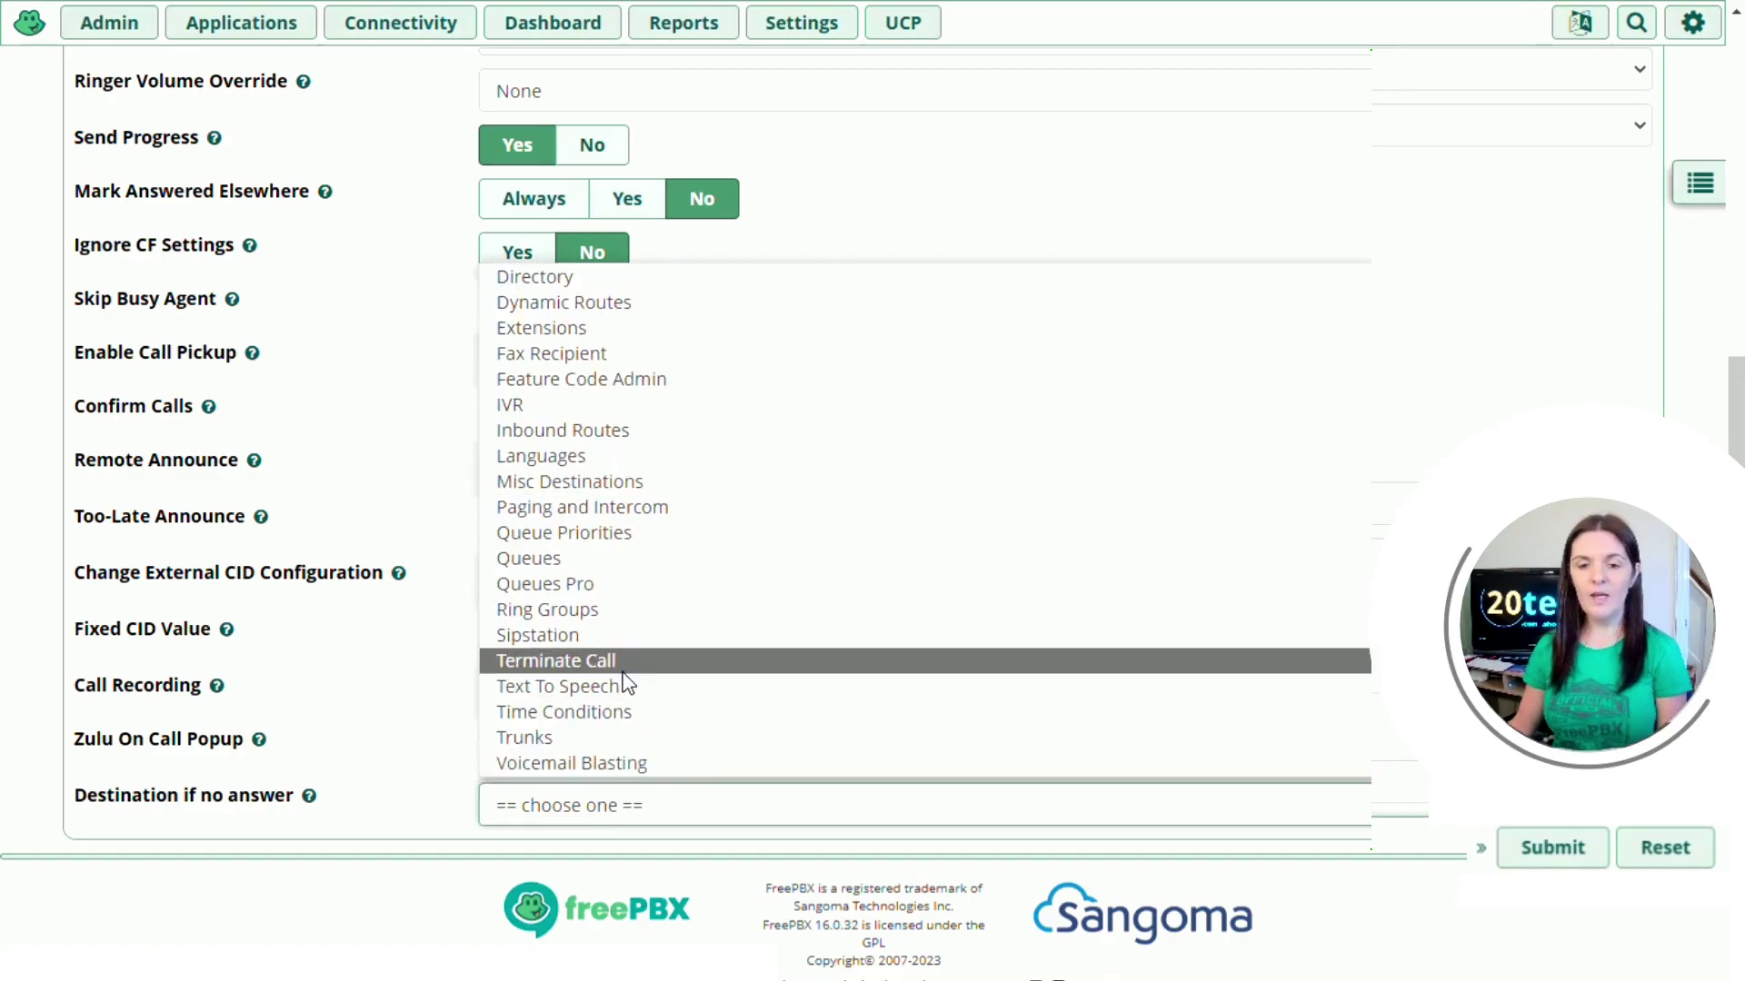
pyautogui.click(627, 668)
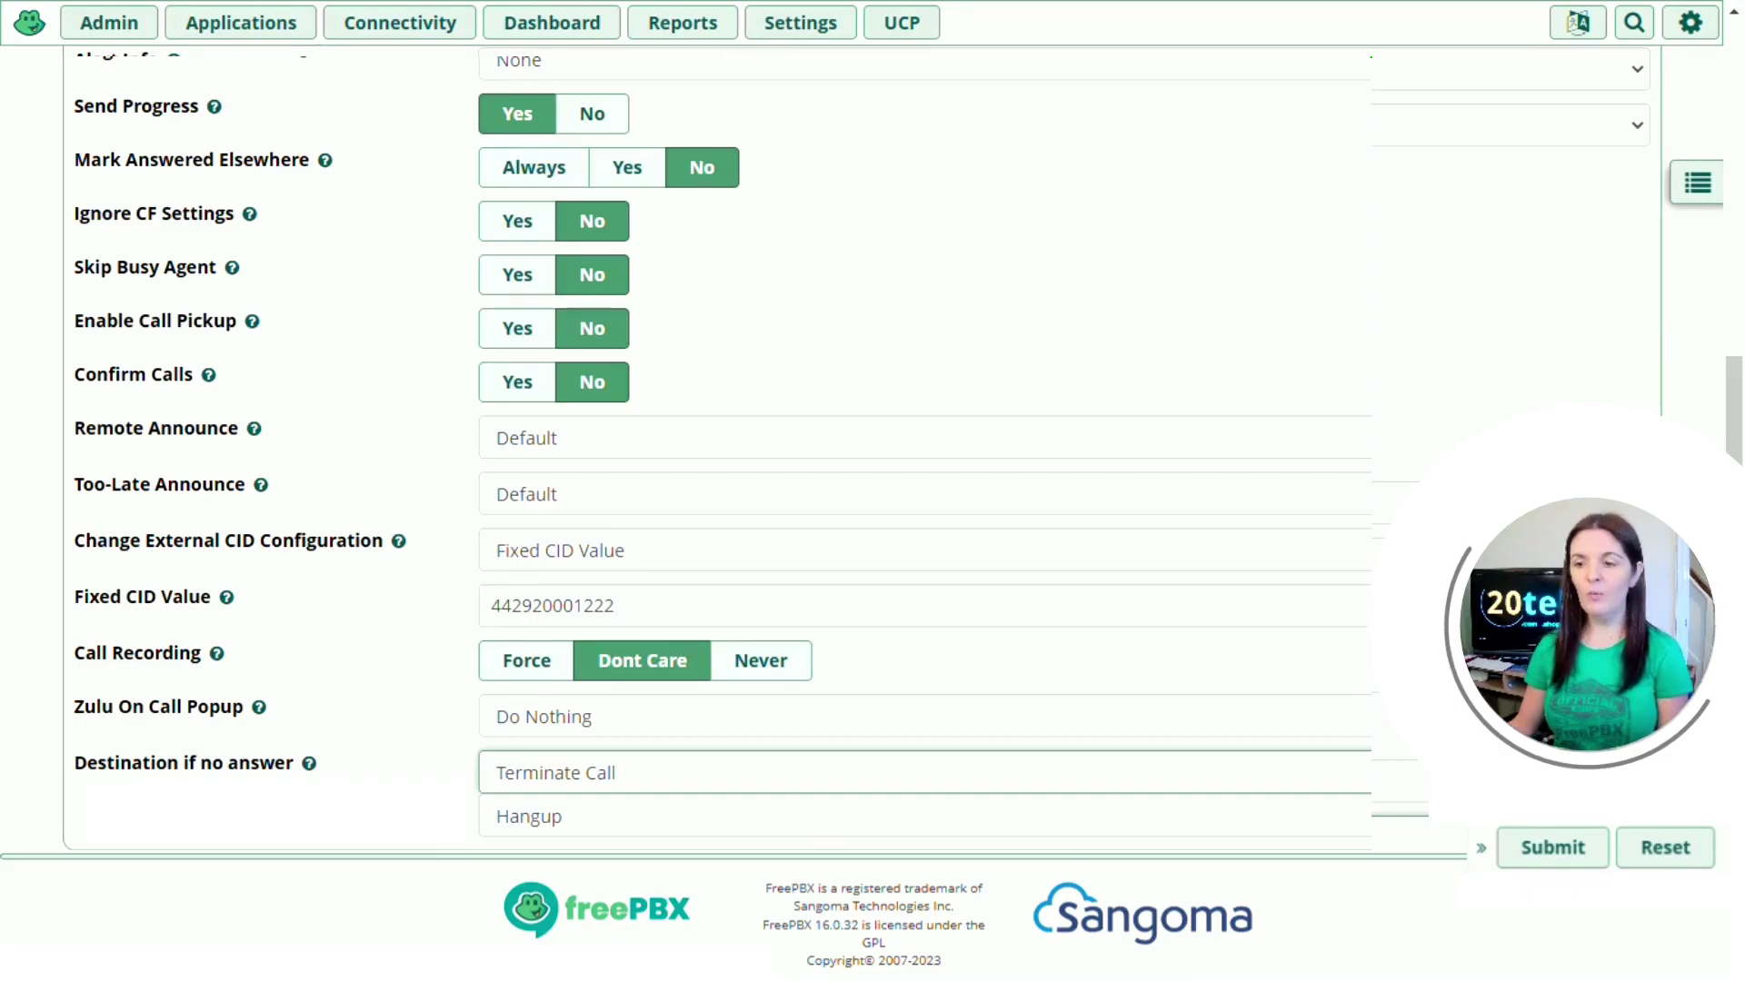
pyautogui.click(1552, 847)
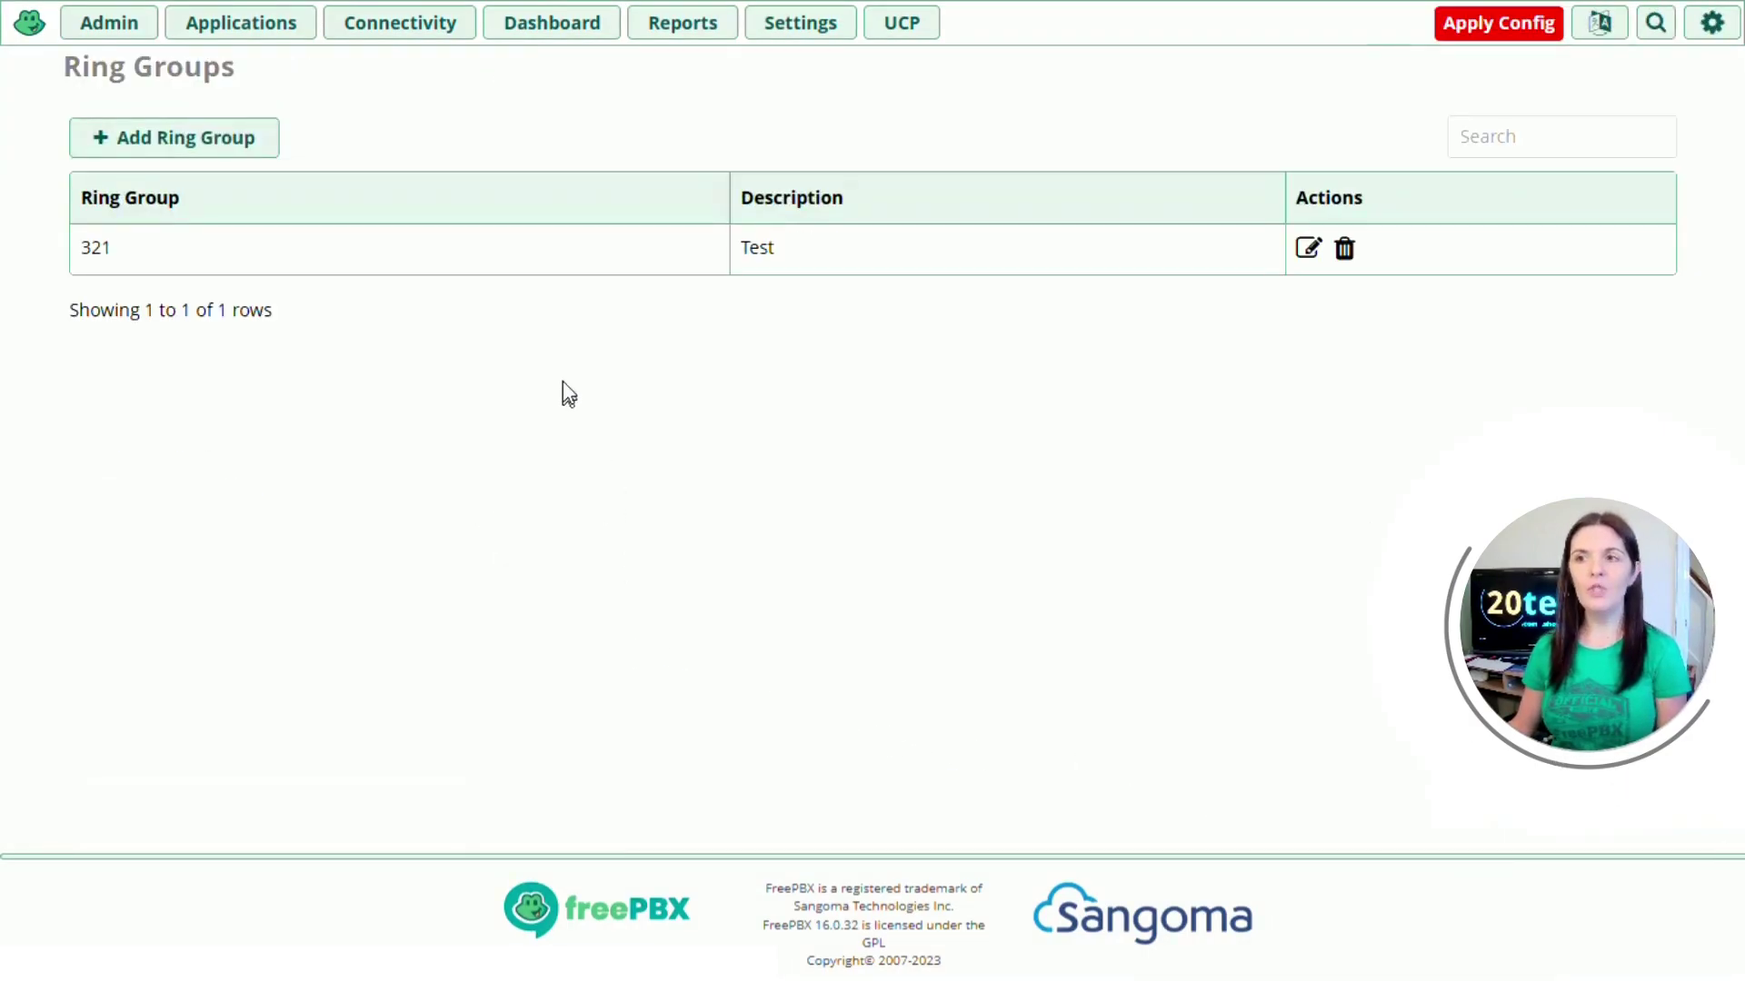
# Step: Apply Config to reload FreePBX with the new ring group
pyautogui.click(1500, 27)
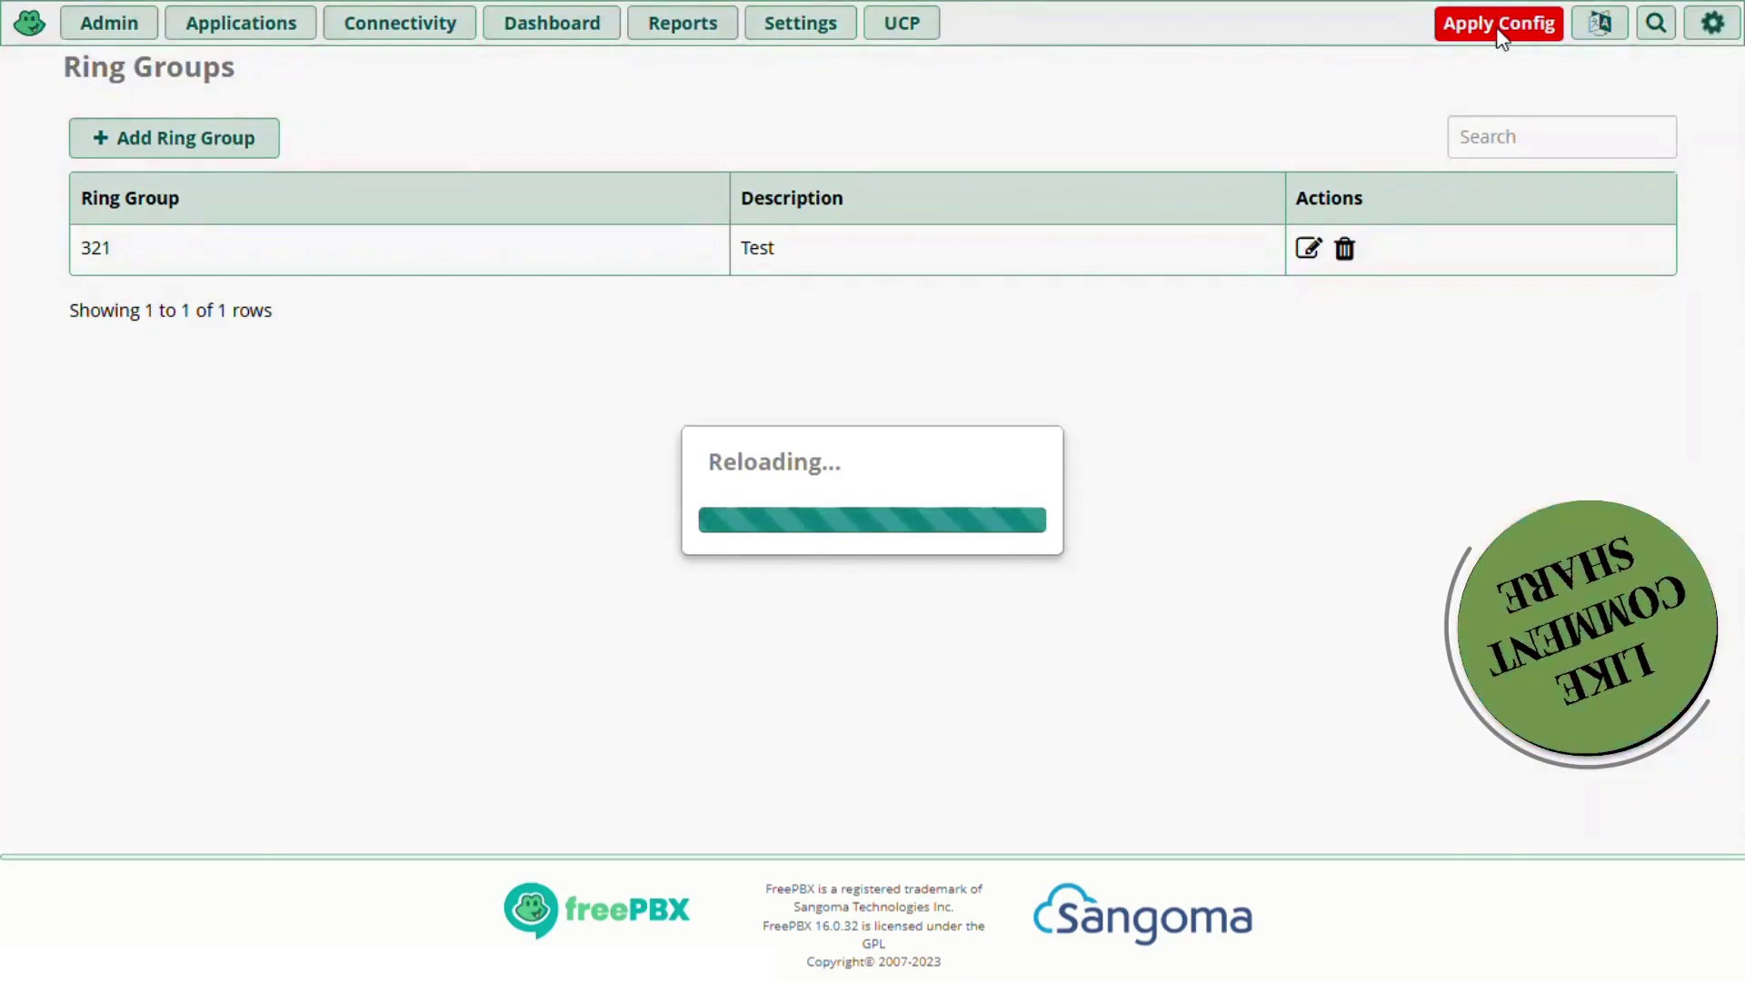